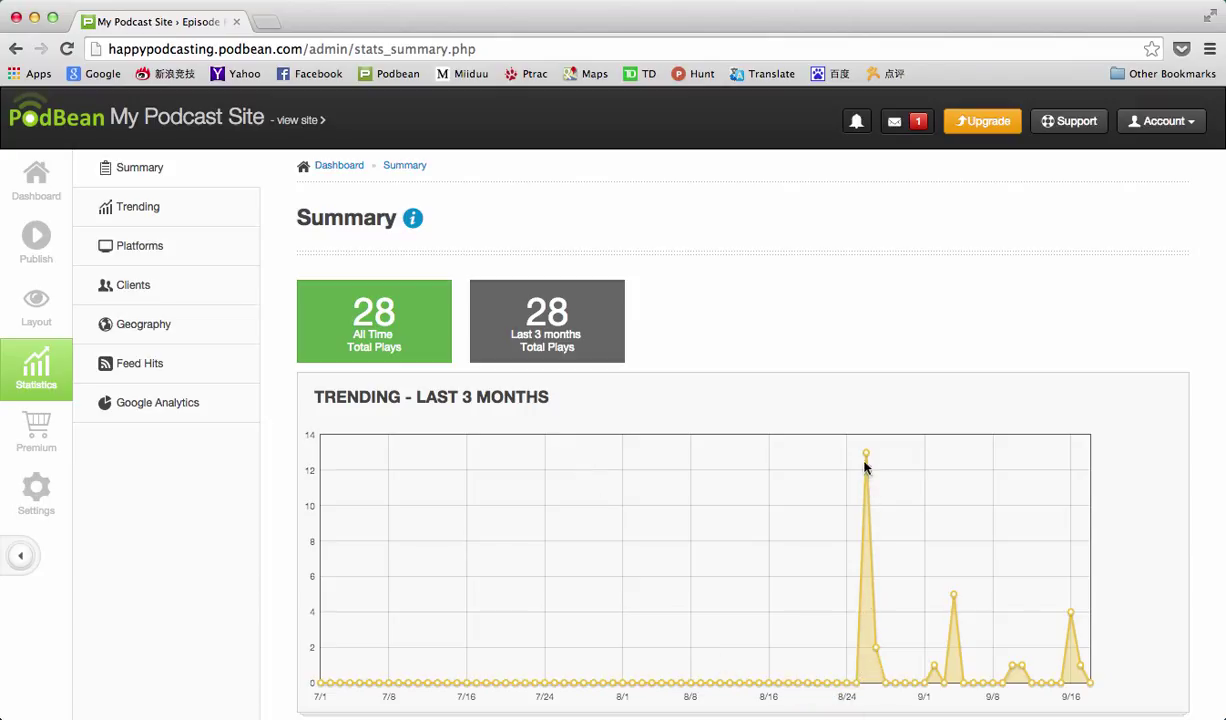
# Step: Scroll through and inspect the statistics charts on the current page
pyautogui.moveTo(866, 455)
pyautogui.scroll(-5, 1213, 569)
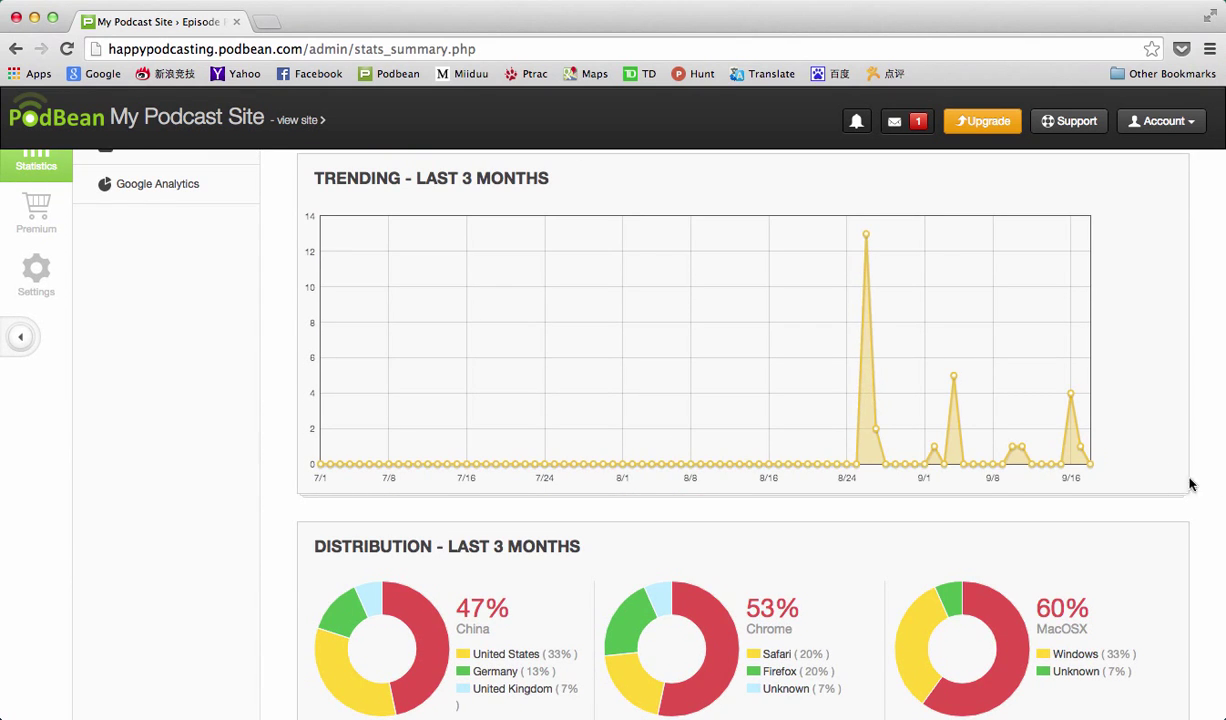
pyautogui.scroll(-3, 1150, 475)
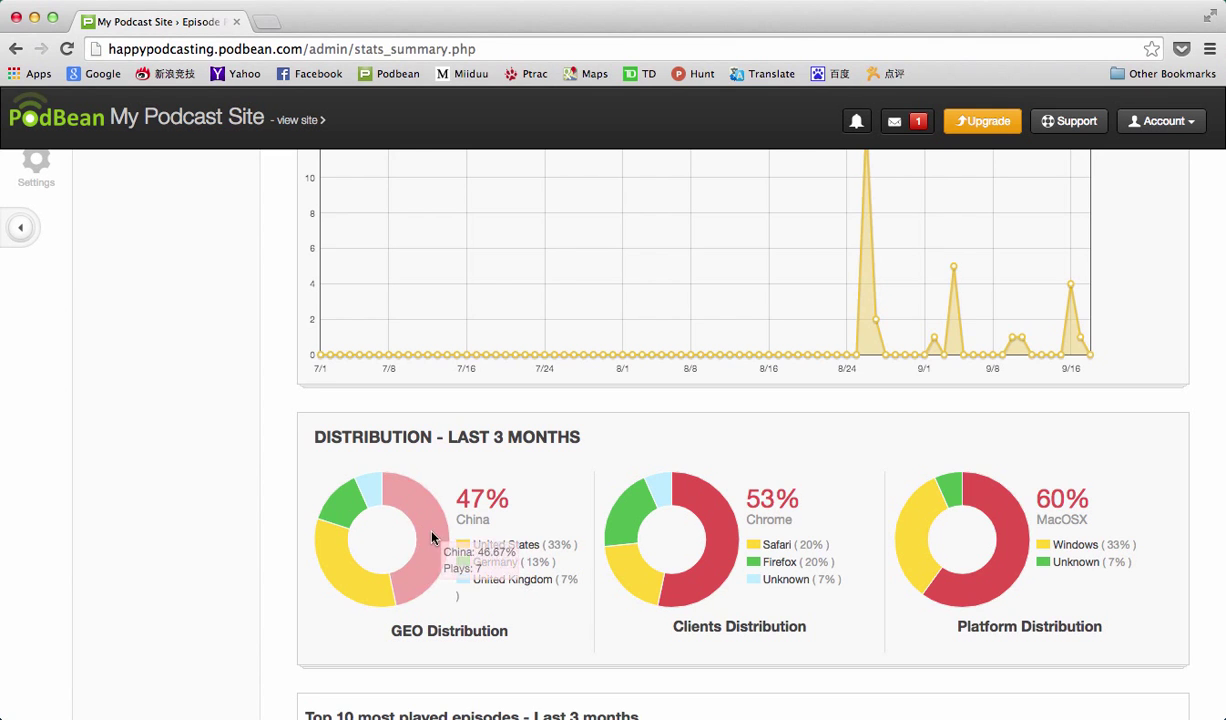
pyautogui.moveTo(361, 474)
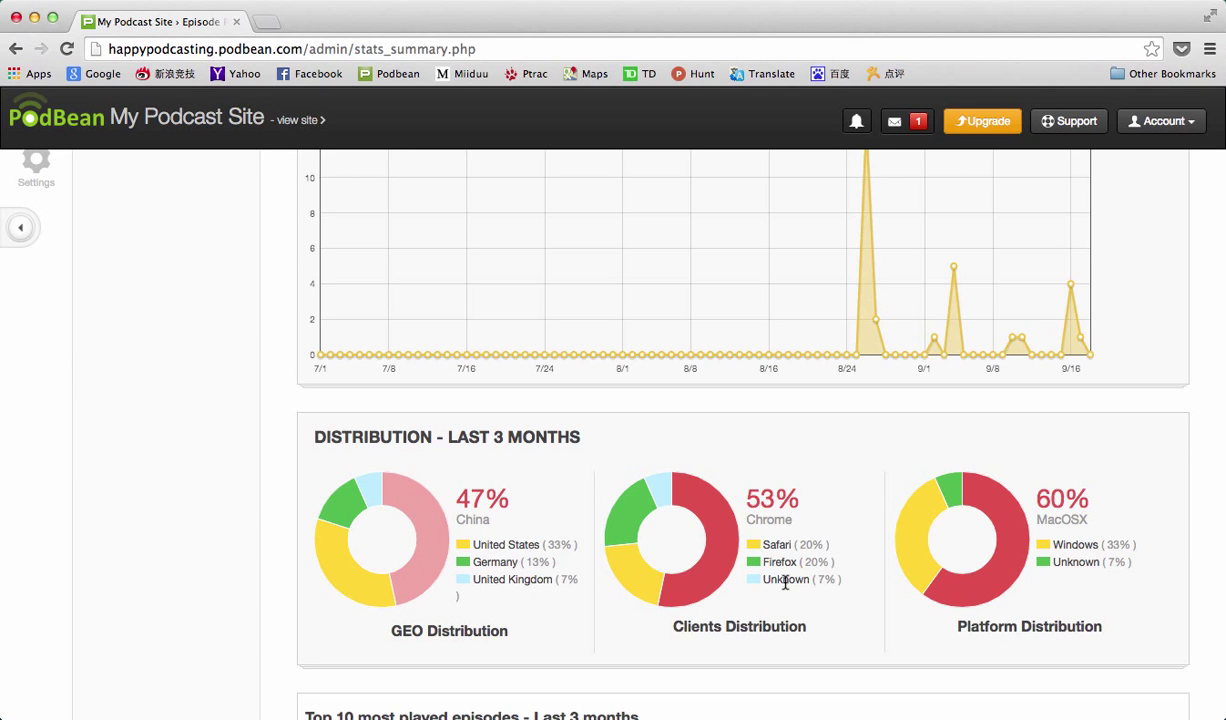
pyautogui.moveTo(641, 493)
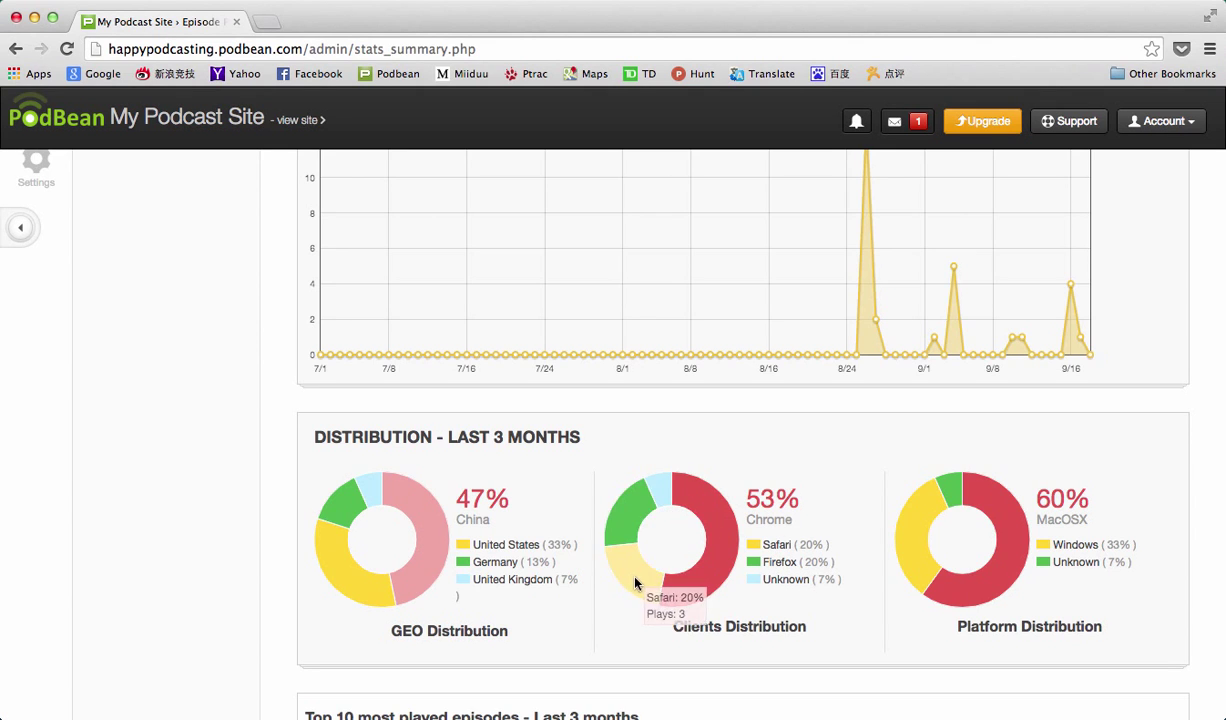
pyautogui.moveTo(704, 573)
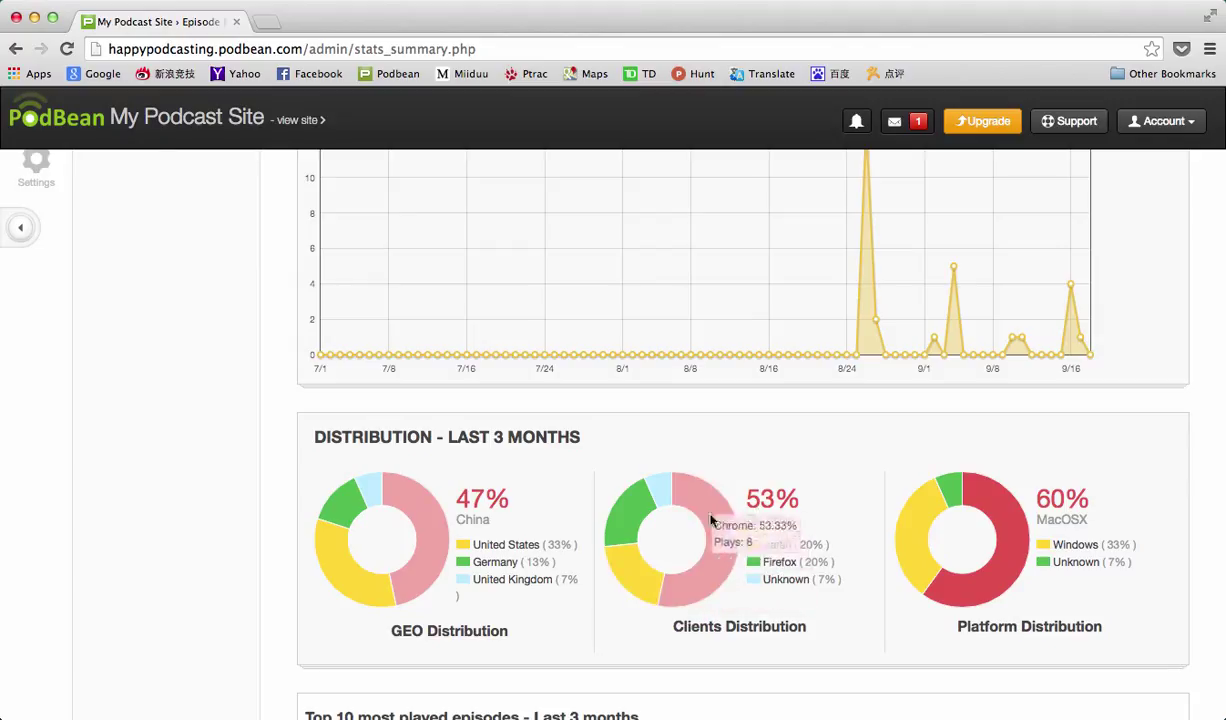
pyautogui.moveTo(643, 518)
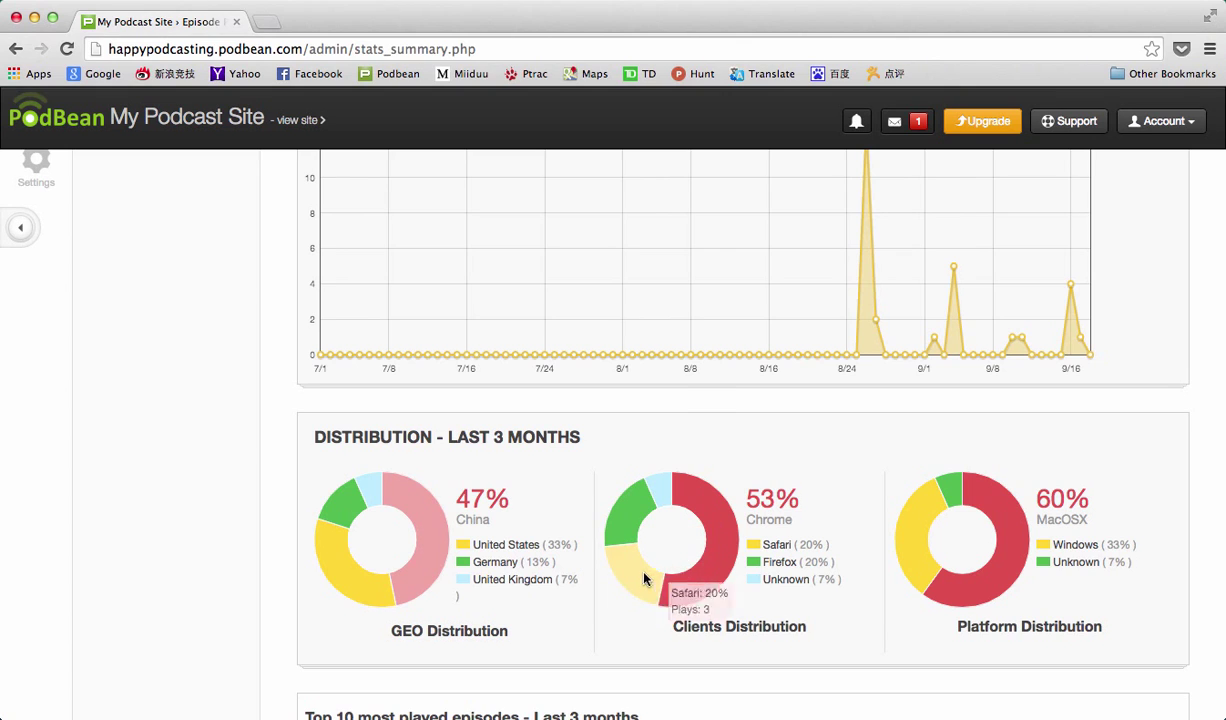
pyautogui.moveTo(923, 595)
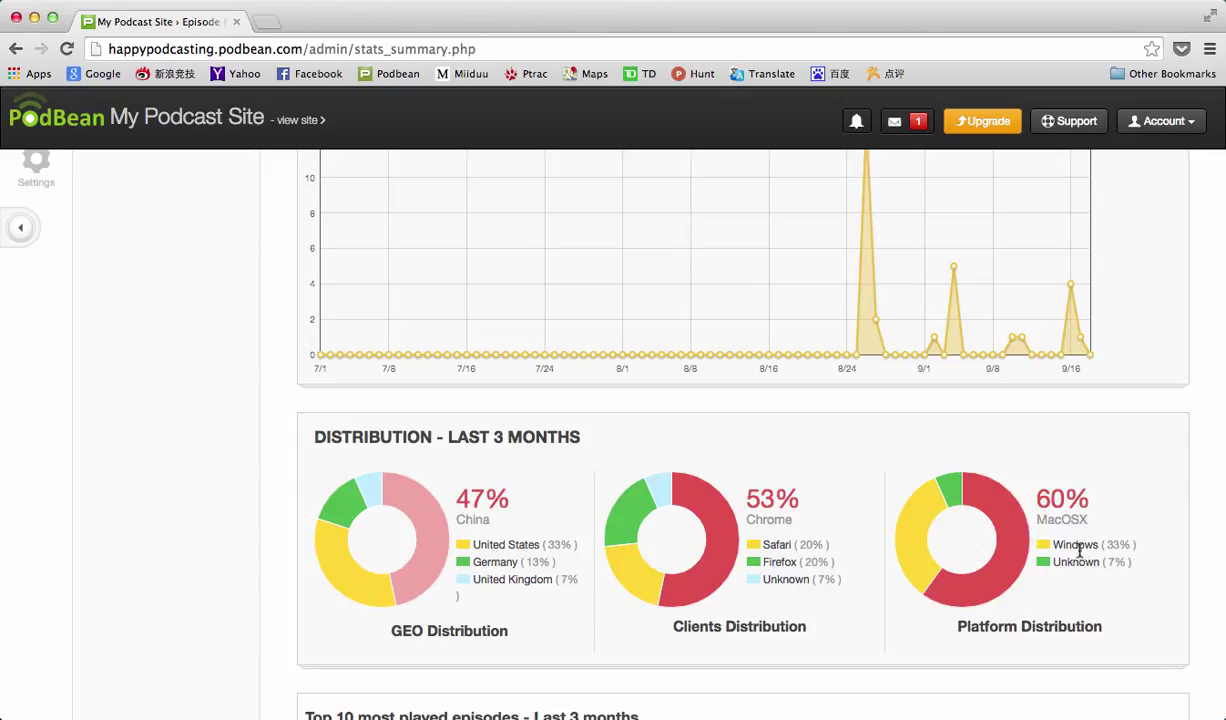
pyautogui.moveTo(935, 490)
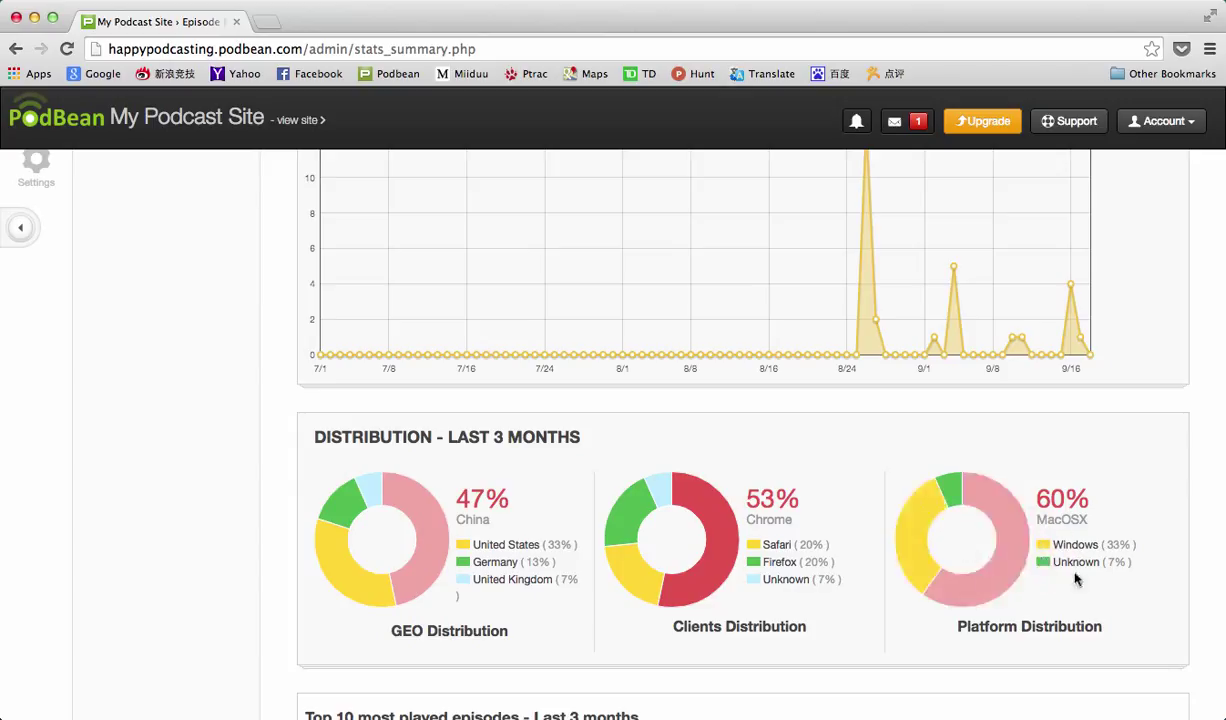
pyautogui.scroll(-5, 1205, 609)
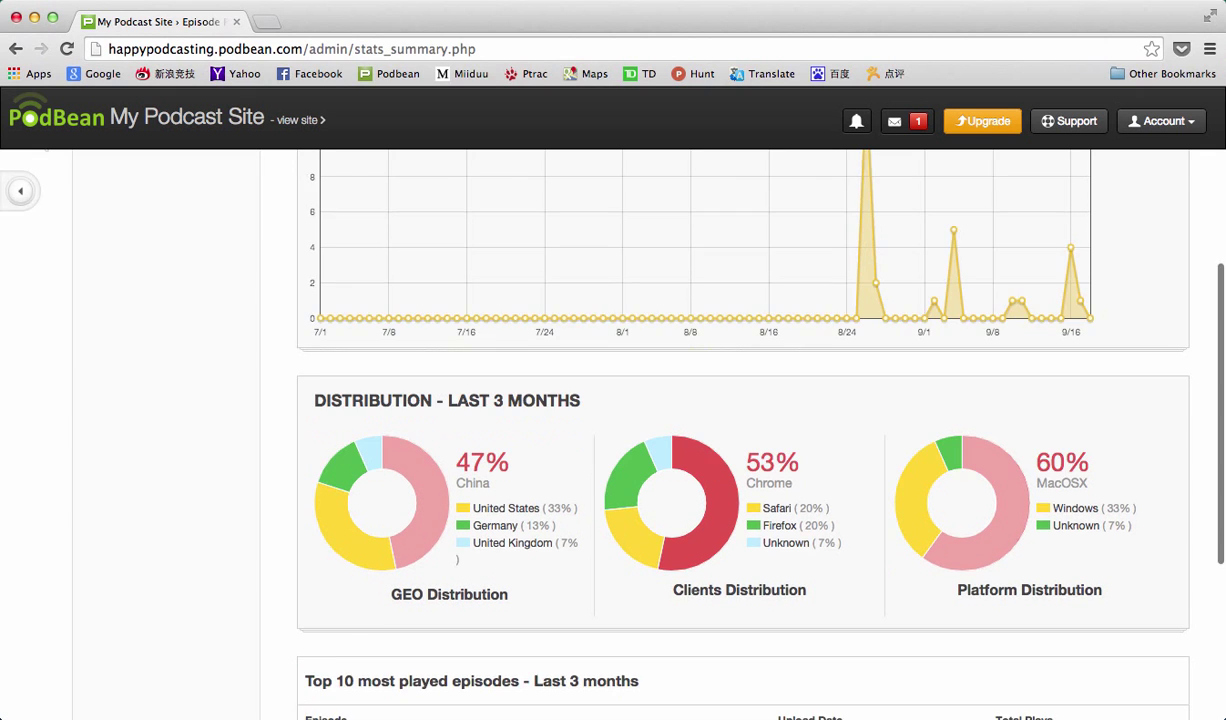
pyautogui.scroll(-1, 1205, 609)
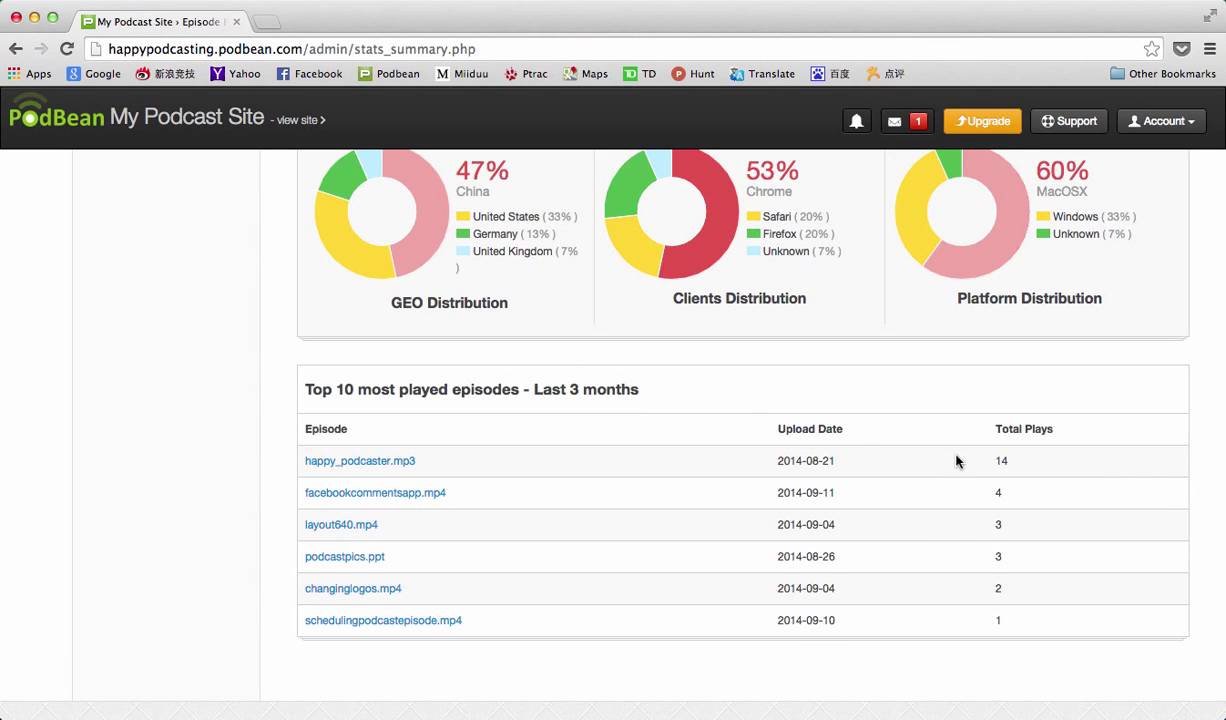
pyautogui.scroll(4, 955, 460)
pyautogui.scroll(6, 743, 430)
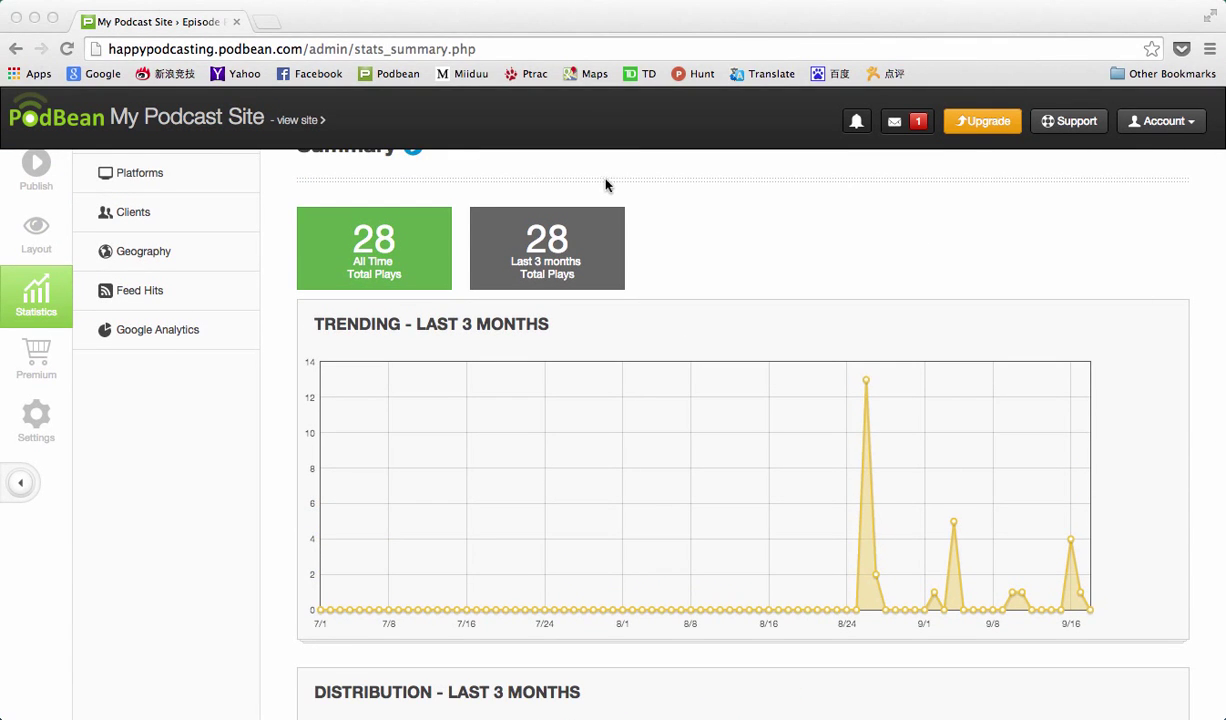
pyautogui.scroll(2, 285, 186)
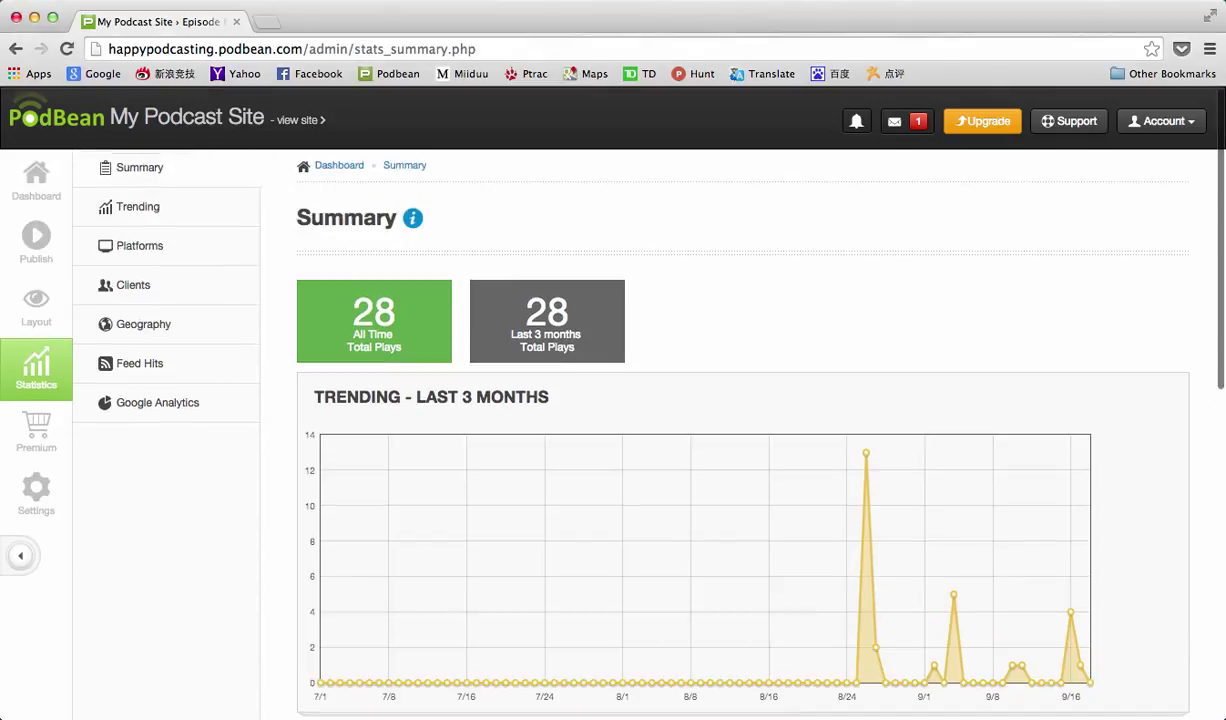
# Step: Open Trending statistics and chart plays for facebookcommentsapp.mp4 only
pyautogui.click(141, 215)
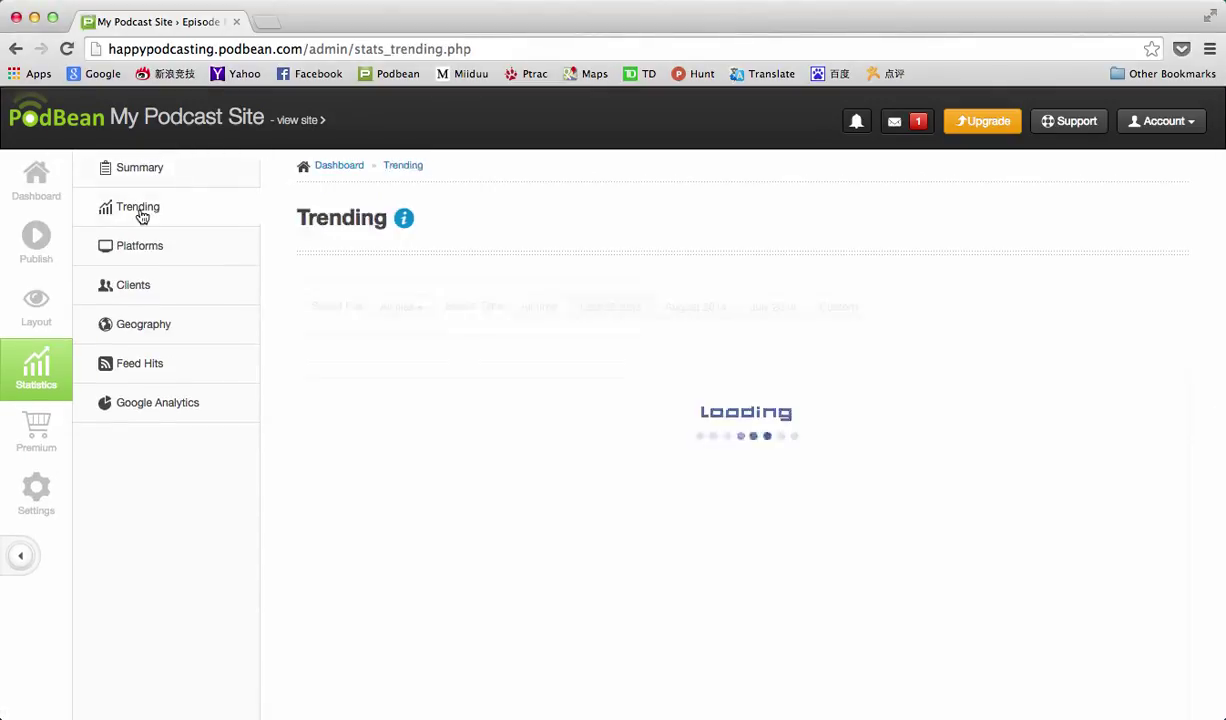
pyautogui.scroll(-3, 141, 215)
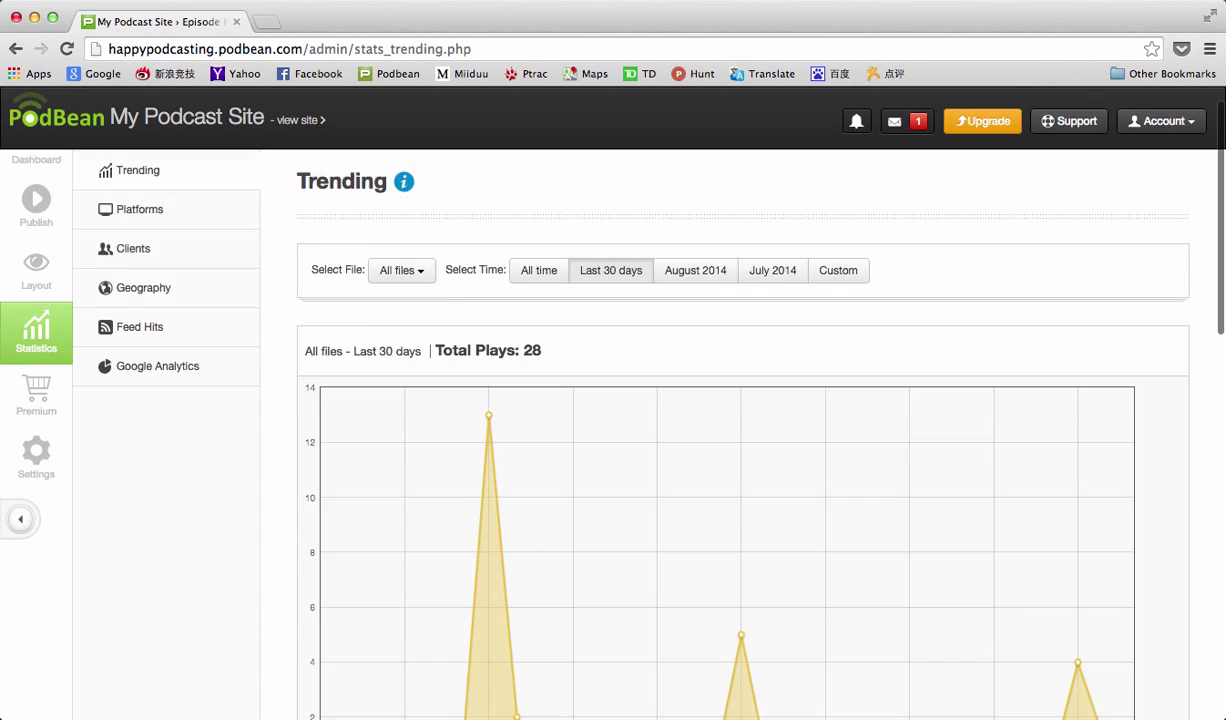
pyautogui.scroll(1, 150, 207)
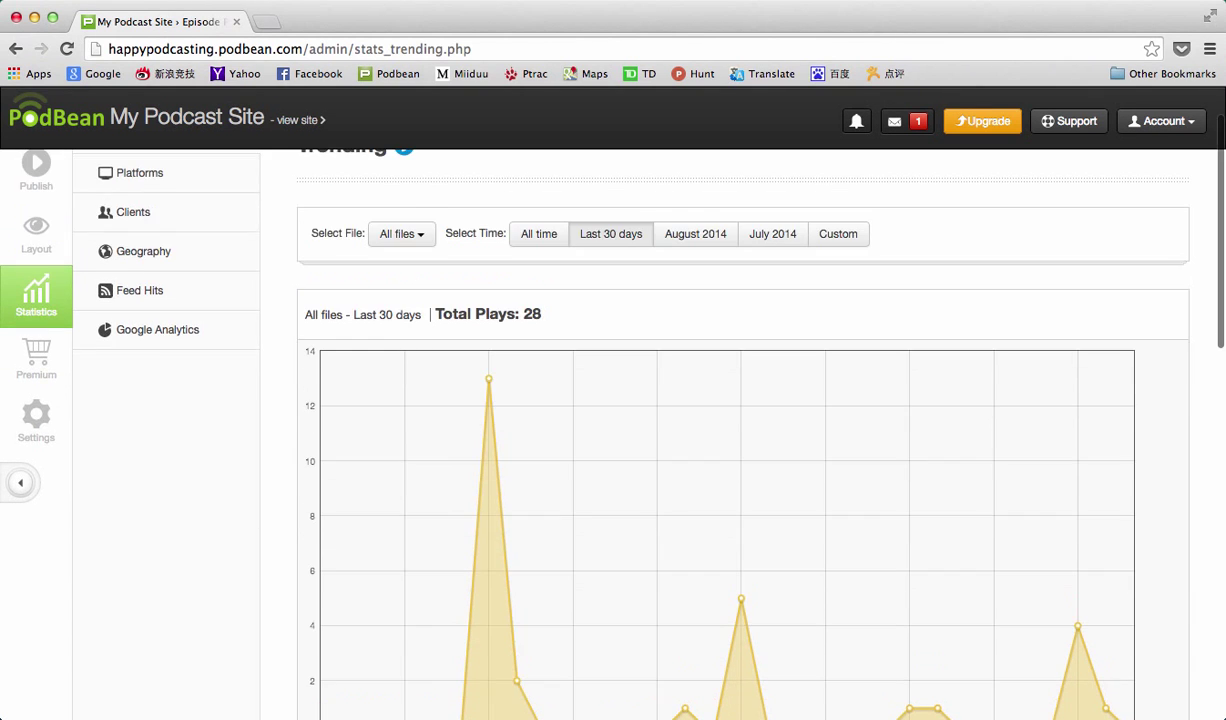
pyautogui.click(423, 240)
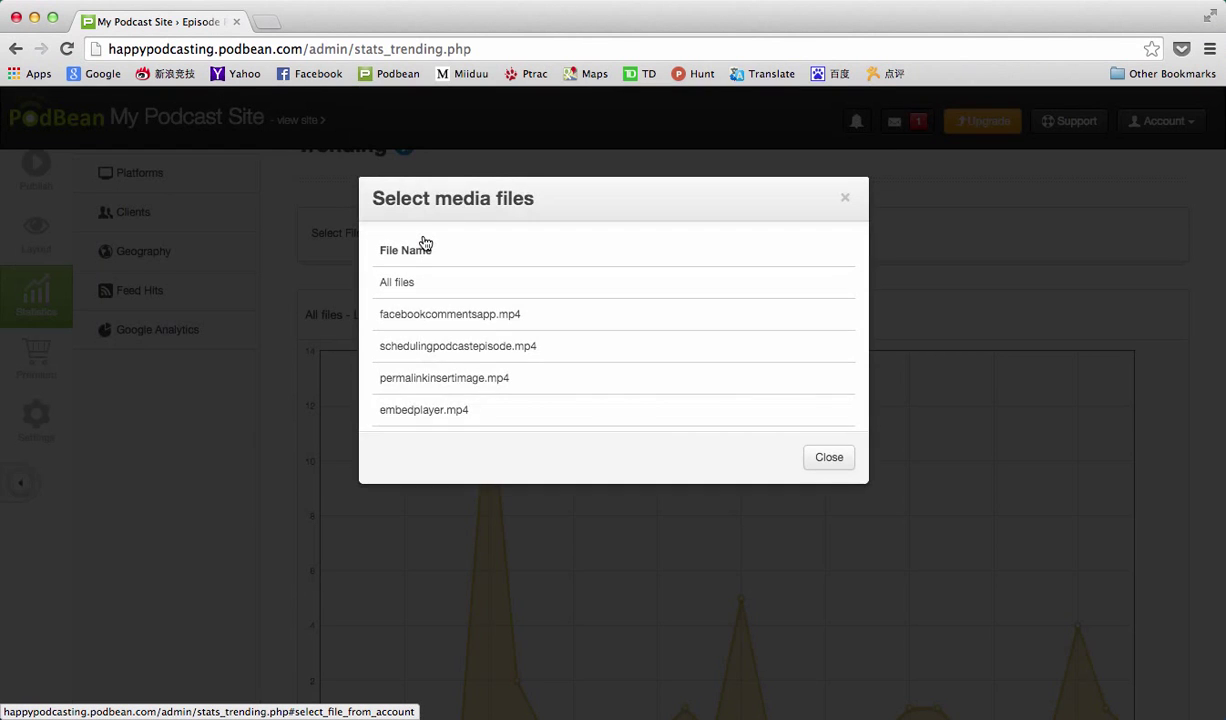
pyautogui.click(471, 320)
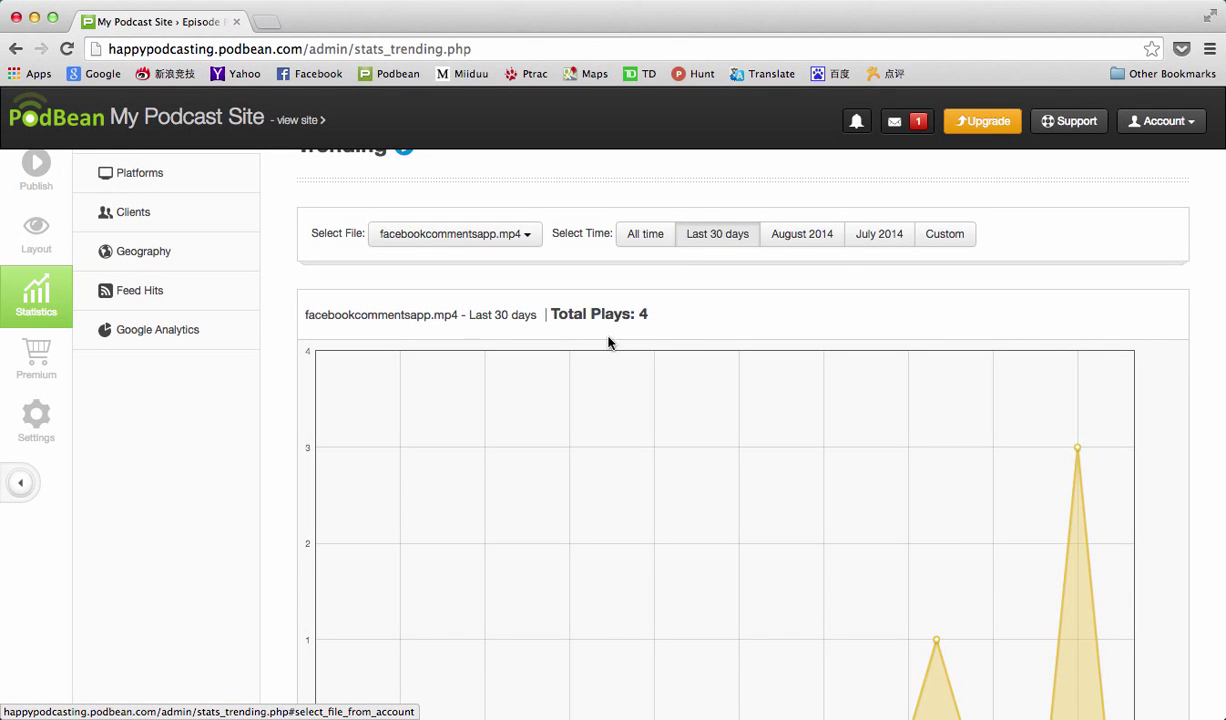
# Step: Switch the Trending chart back to All files
pyautogui.scroll(-3, 1014, 313)
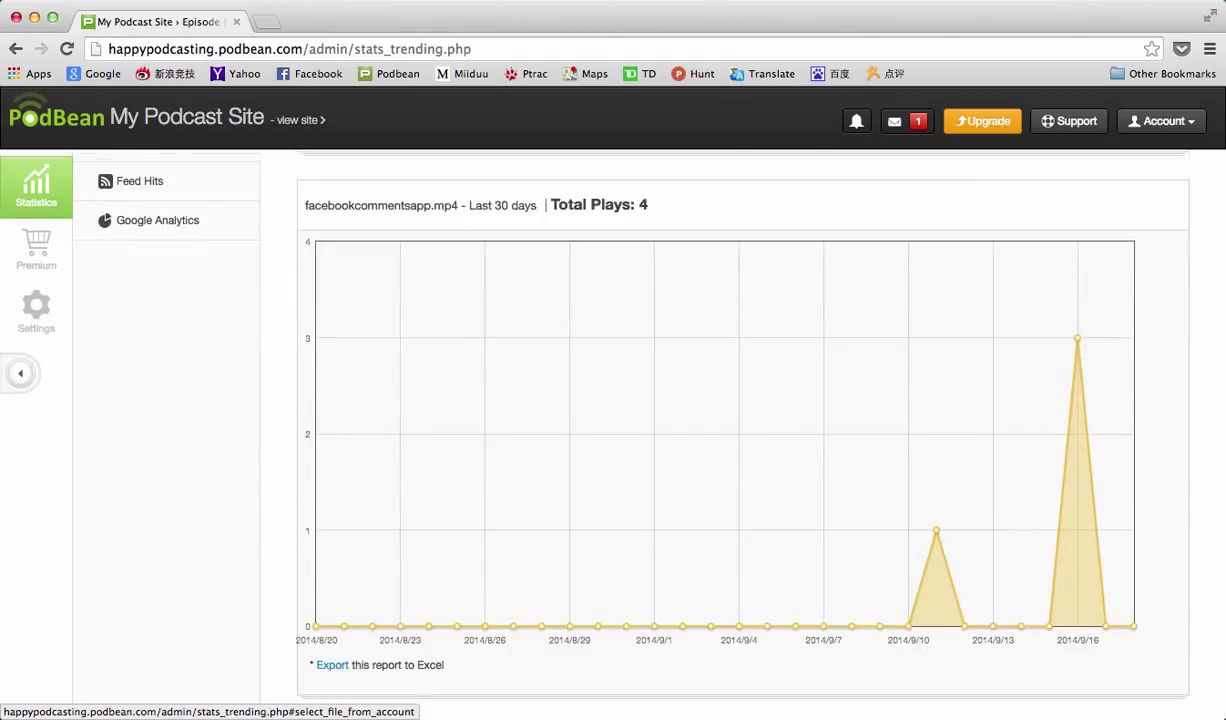
pyautogui.scroll(3, 716, 420)
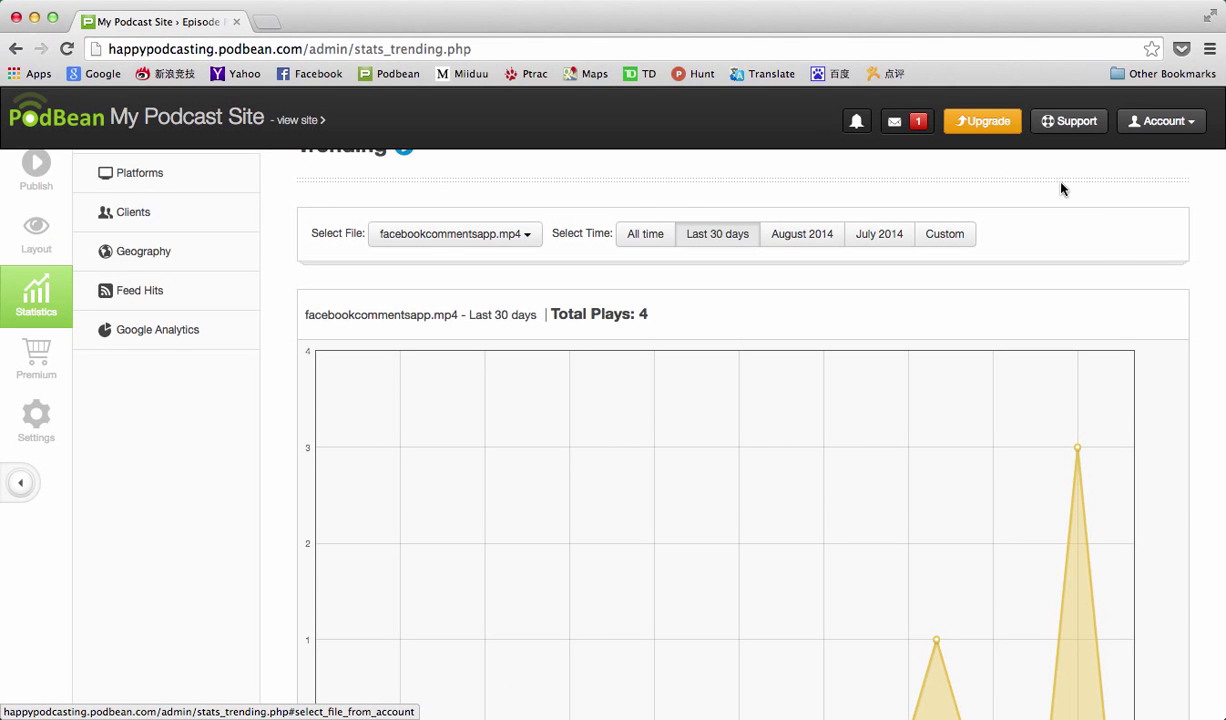
pyautogui.click(534, 234)
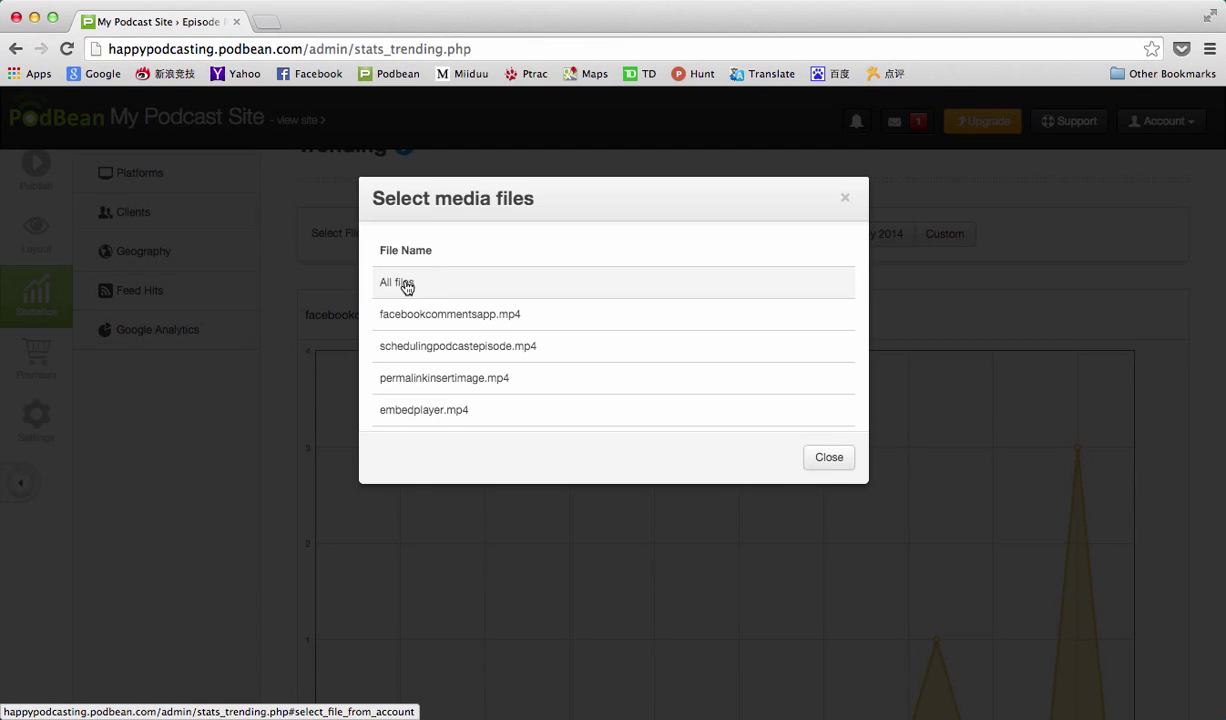
pyautogui.click(405, 284)
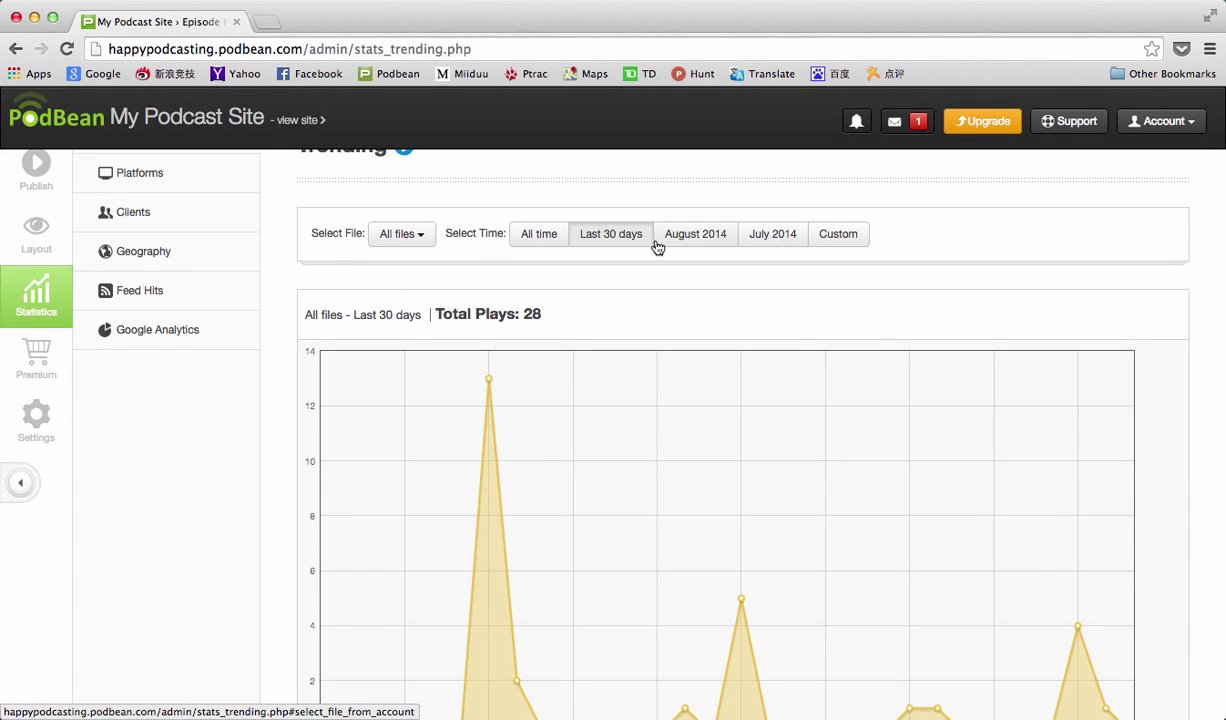
# Step: Chart August 2014, then apply a custom month range from Dec 2013 to Sep 2014
pyautogui.click(719, 236)
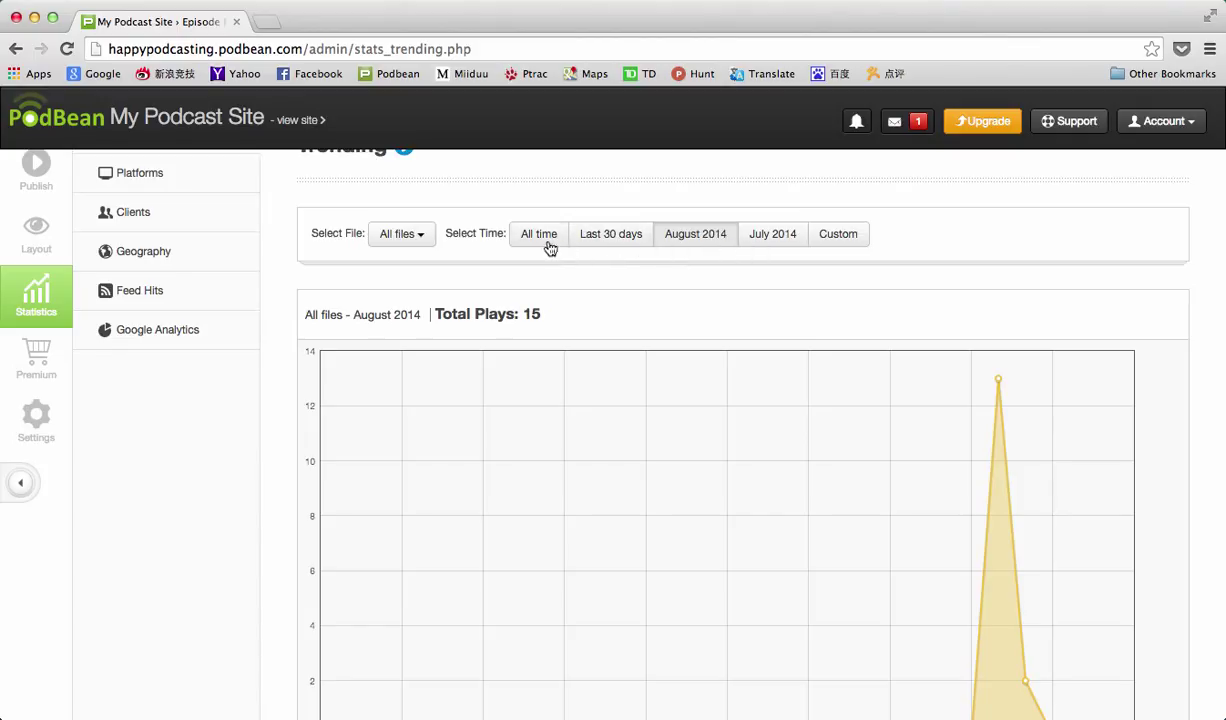
pyautogui.click(829, 238)
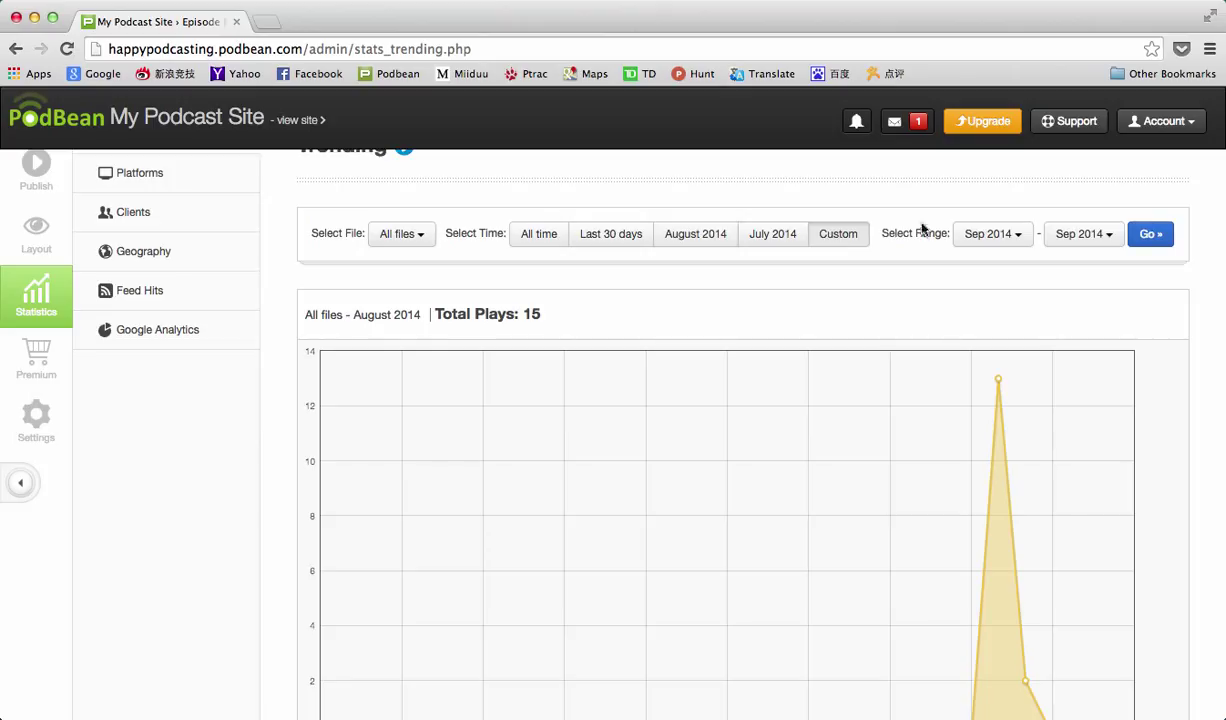
pyautogui.click(1020, 236)
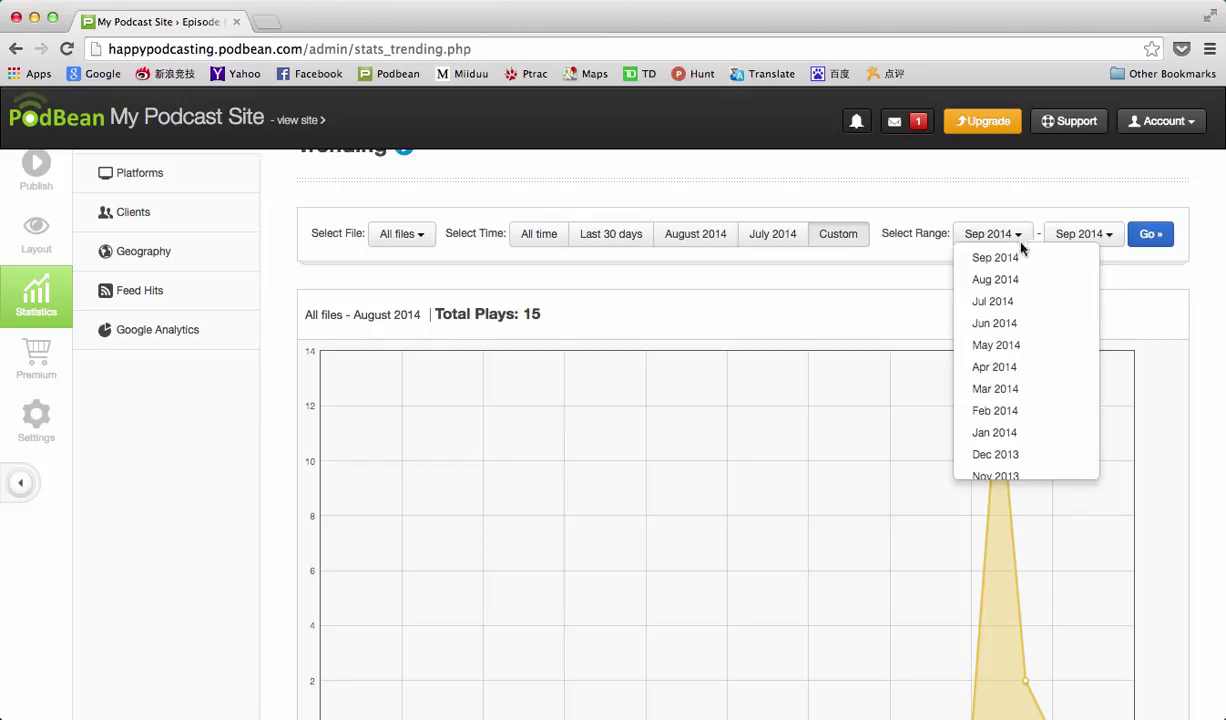
pyautogui.click(1000, 455)
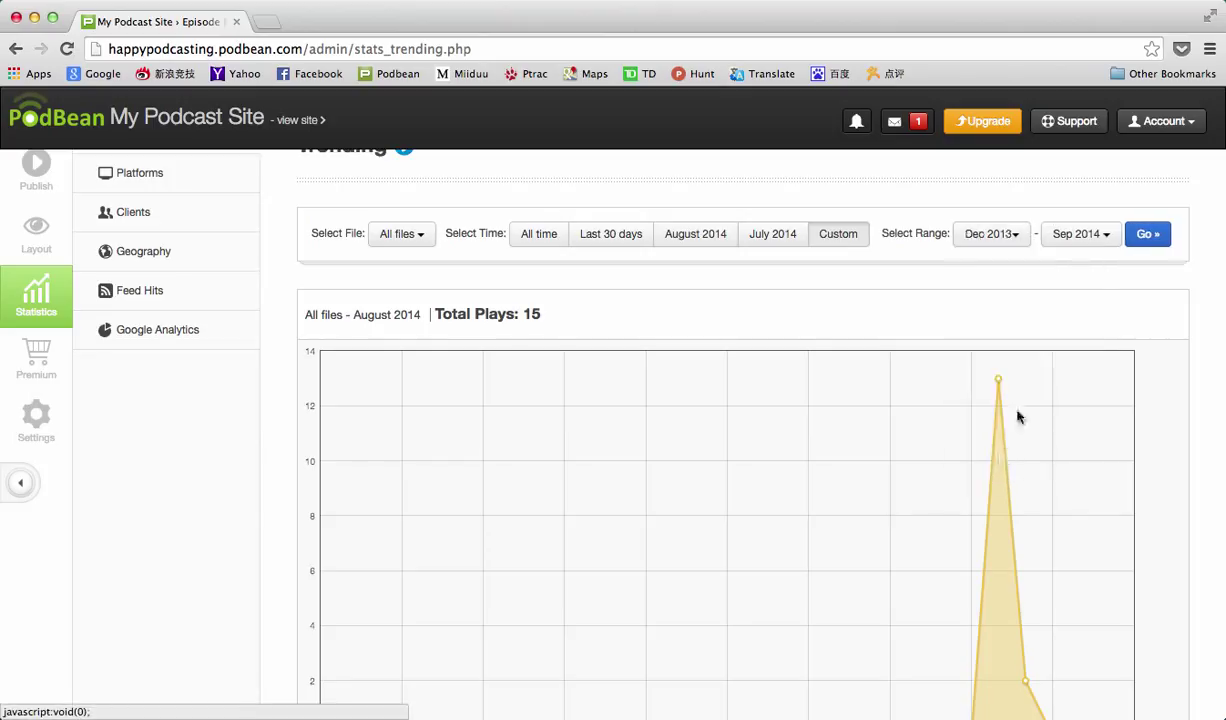
pyautogui.click(1150, 236)
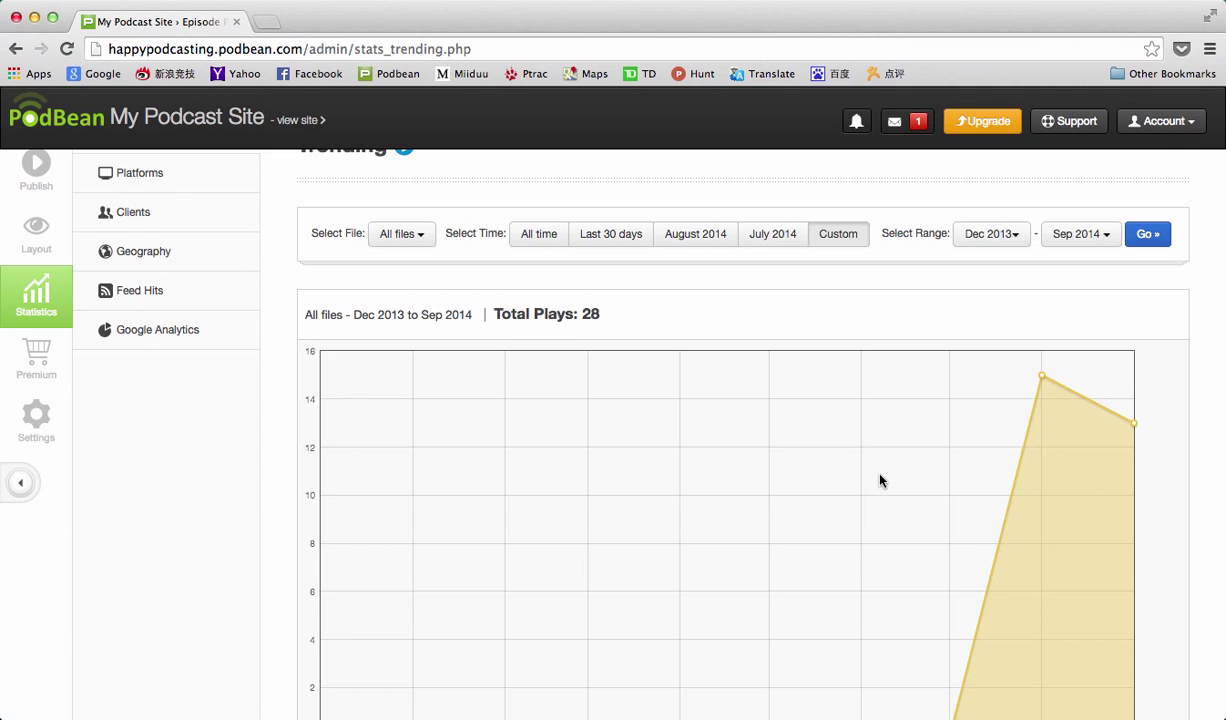
# Step: Scroll down past the Top 10 table to the Episode Plays (Latest 50) list
pyautogui.scroll(-5, 880, 480)
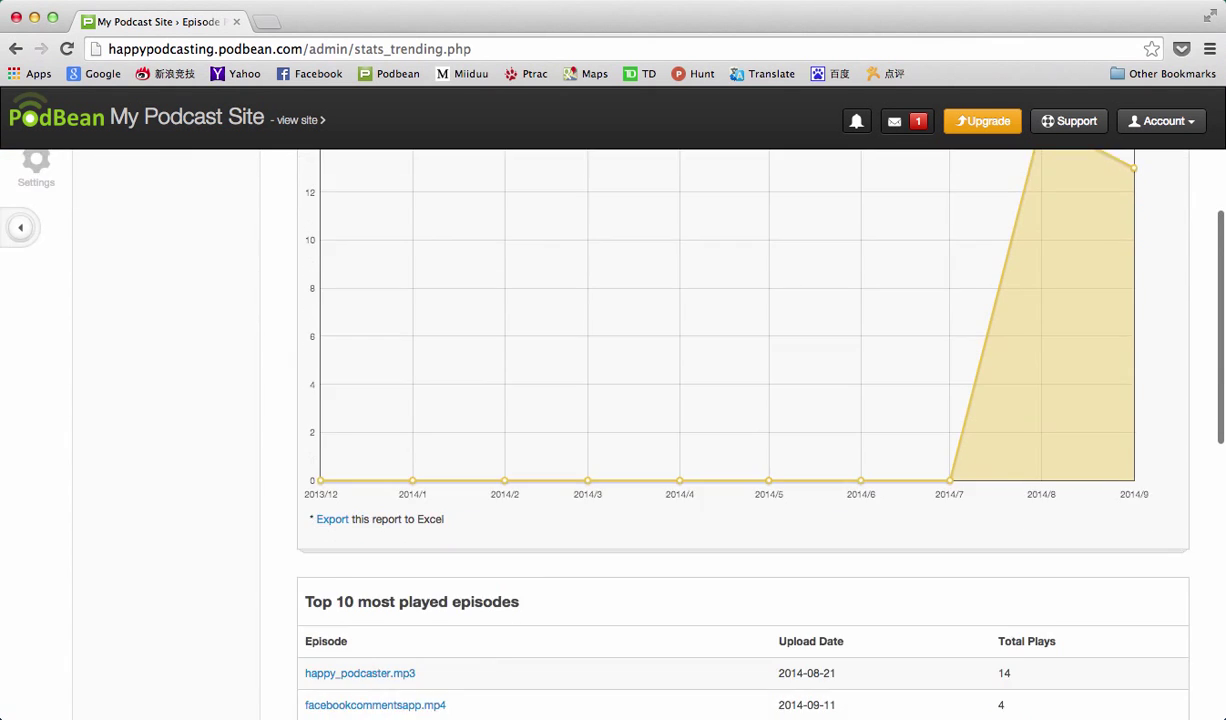
pyautogui.scroll(-5, 740, 420)
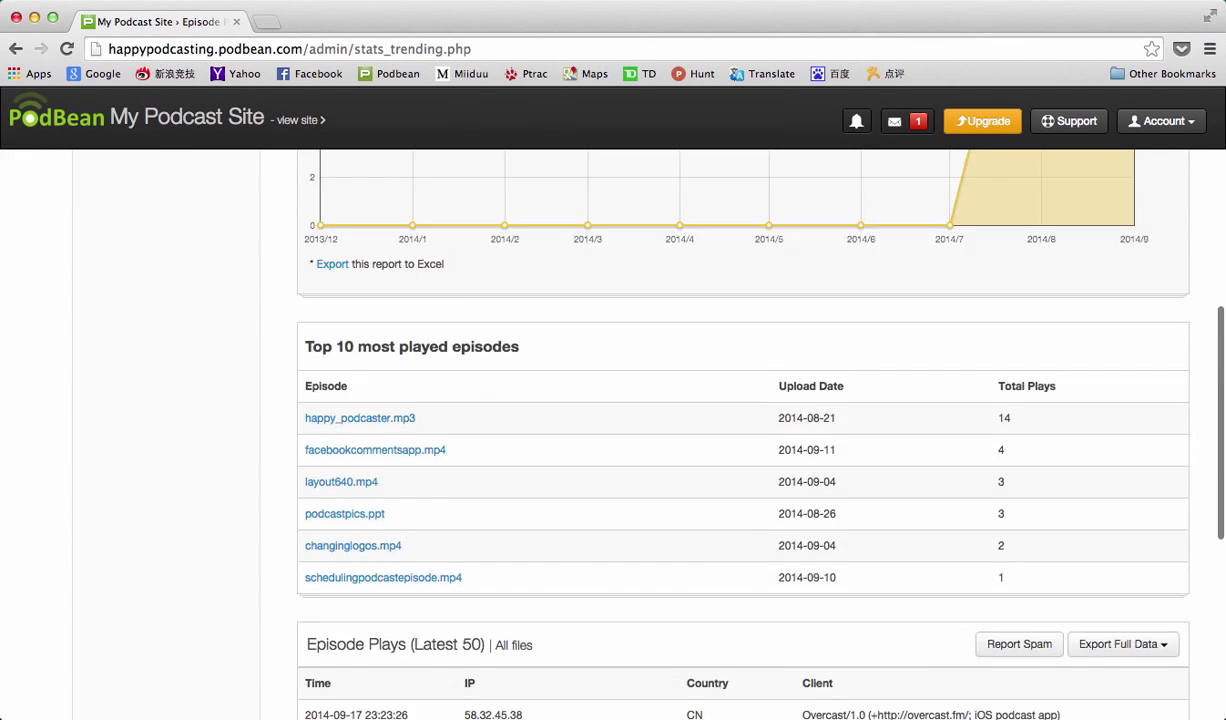
pyautogui.scroll(-4, 740, 420)
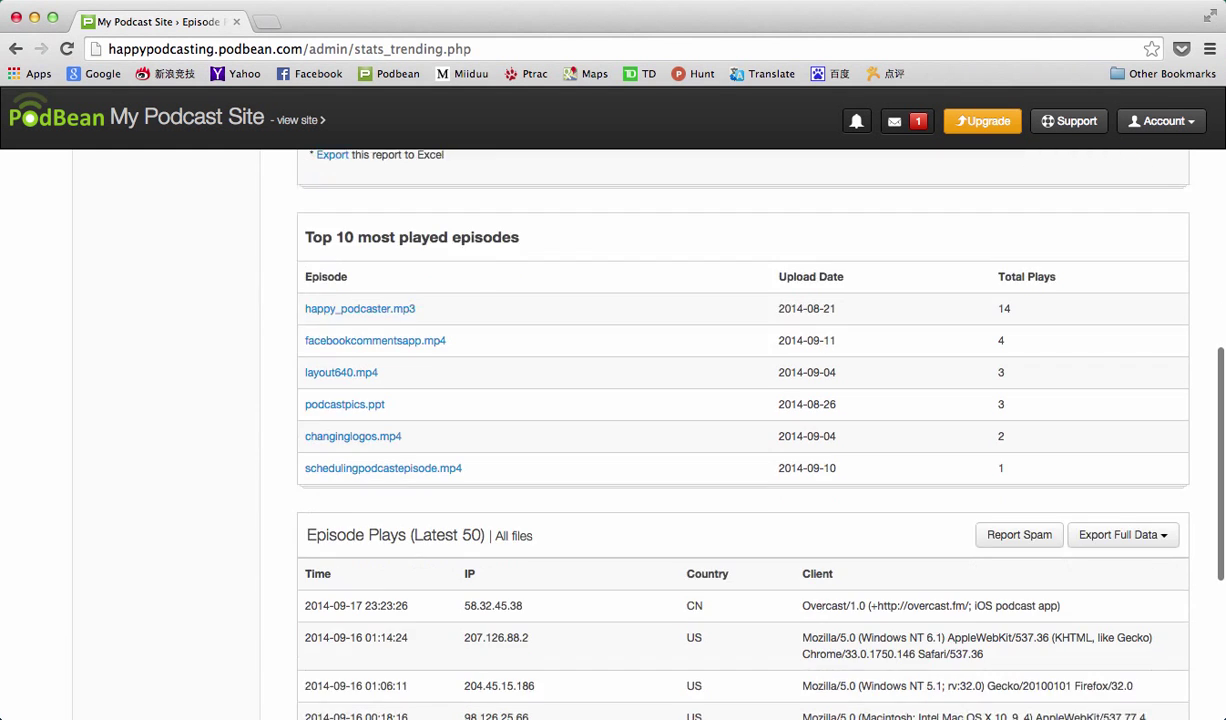
pyautogui.scroll(-3, 740, 420)
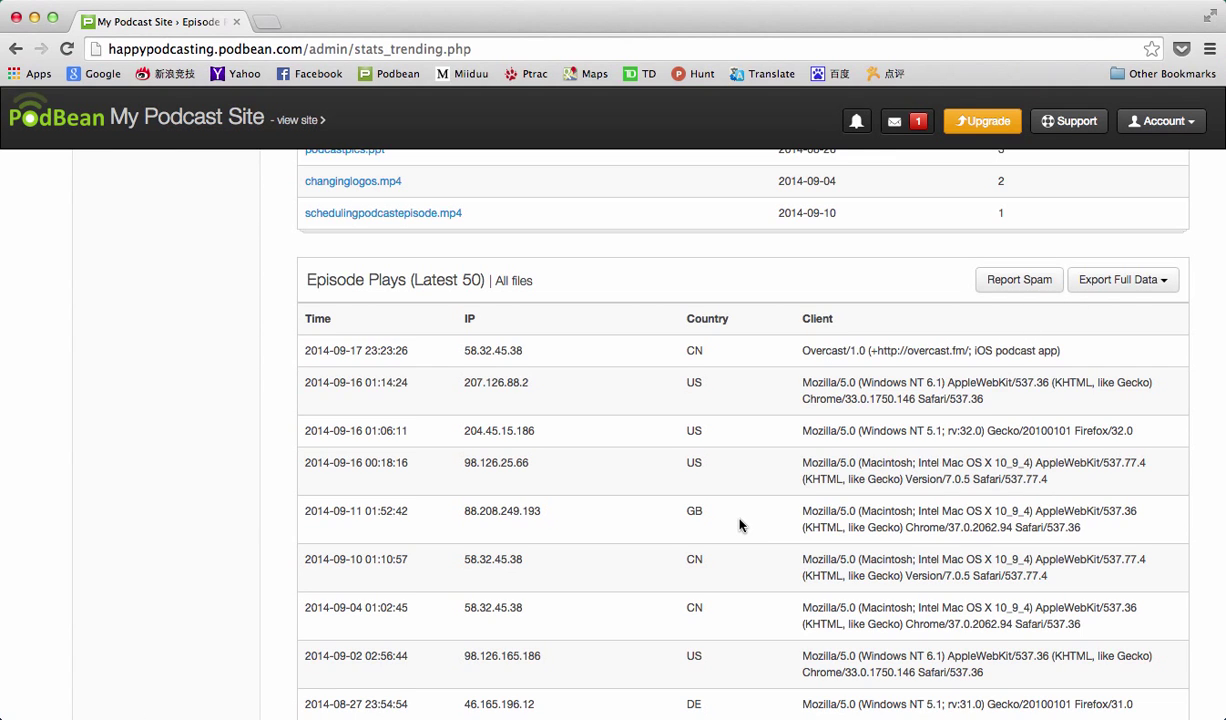
# Step: Check the Export Full Data months (Aug, Jul, Jun 2014), close the list, and scroll back up
pyautogui.click(1161, 287)
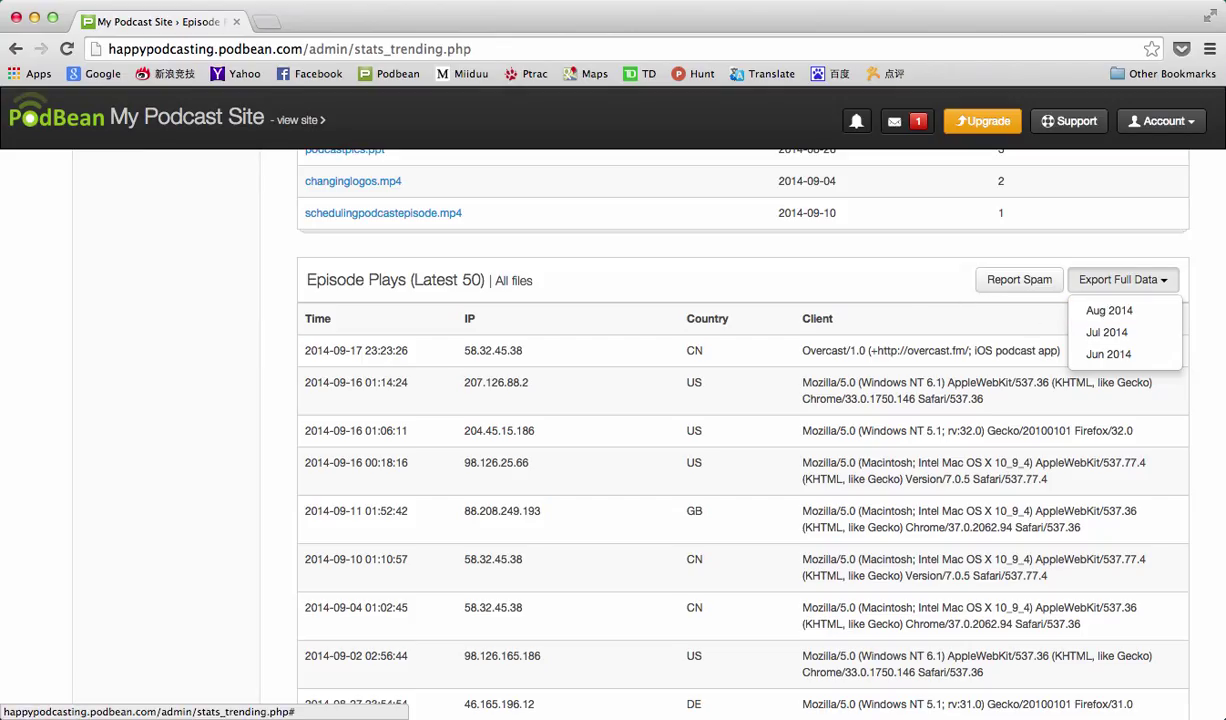
pyautogui.click(824, 231)
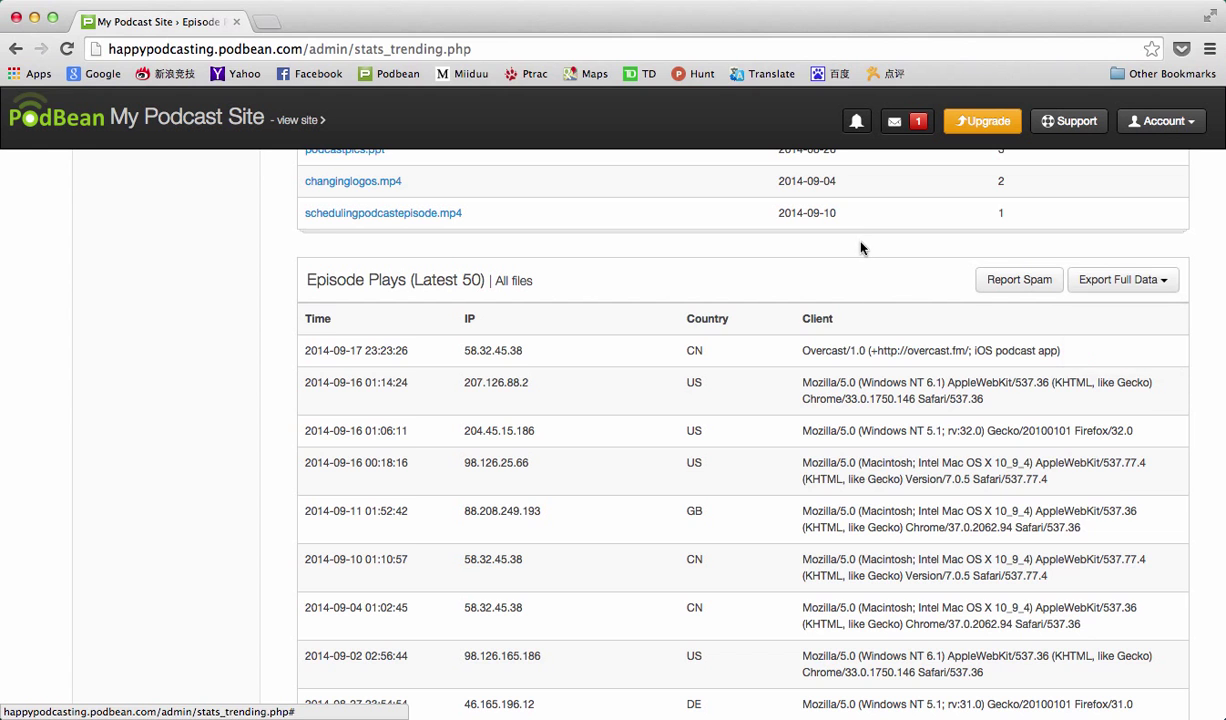
pyautogui.scroll(1, 824, 231)
pyautogui.scroll(10, 740, 420)
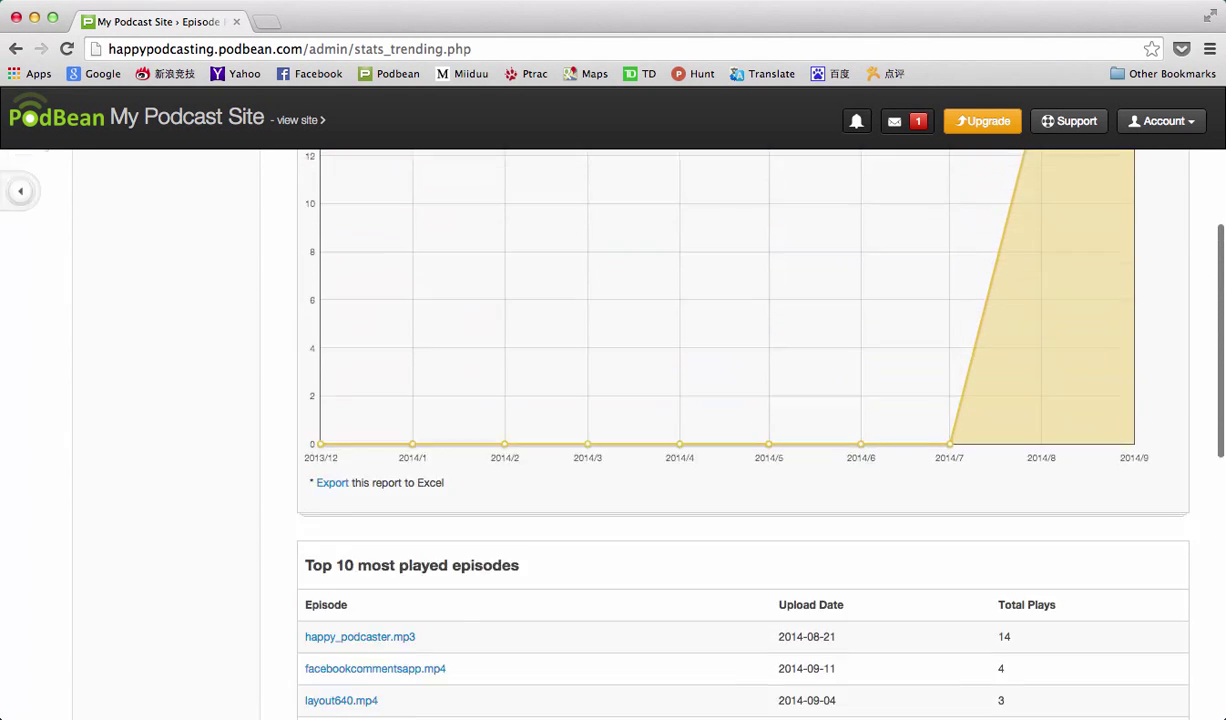
pyautogui.scroll(1, 123, 197)
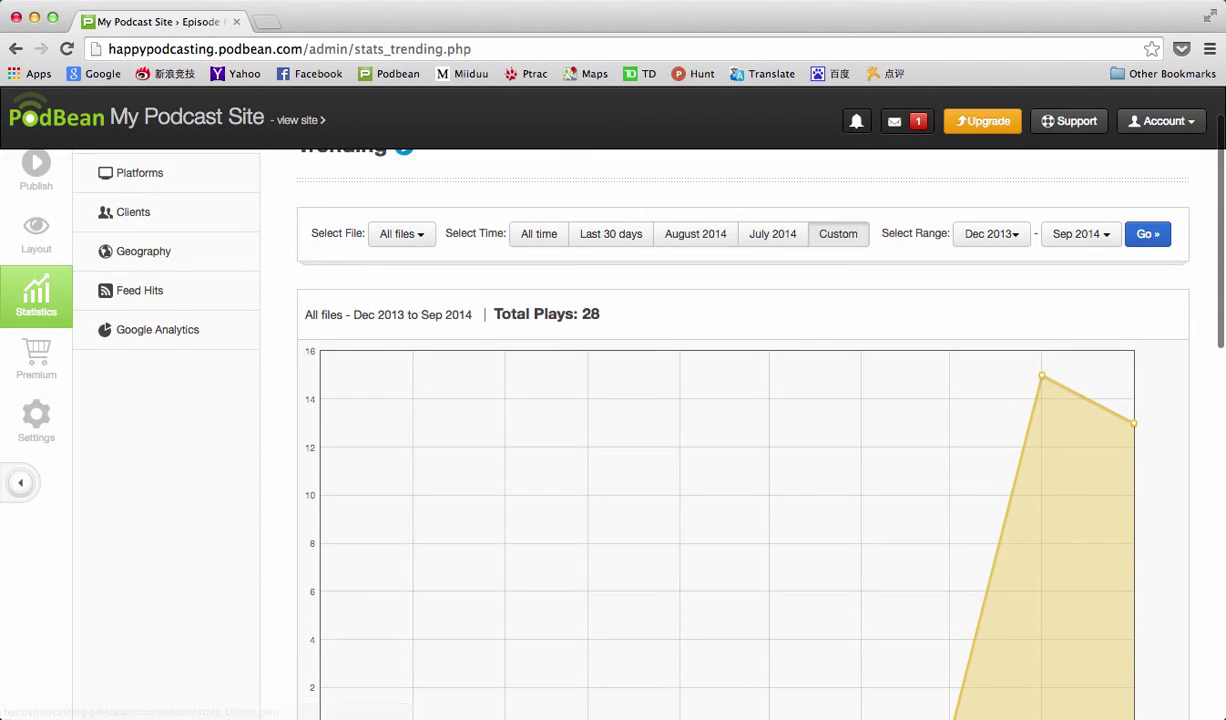
pyautogui.scroll(2, 123, 197)
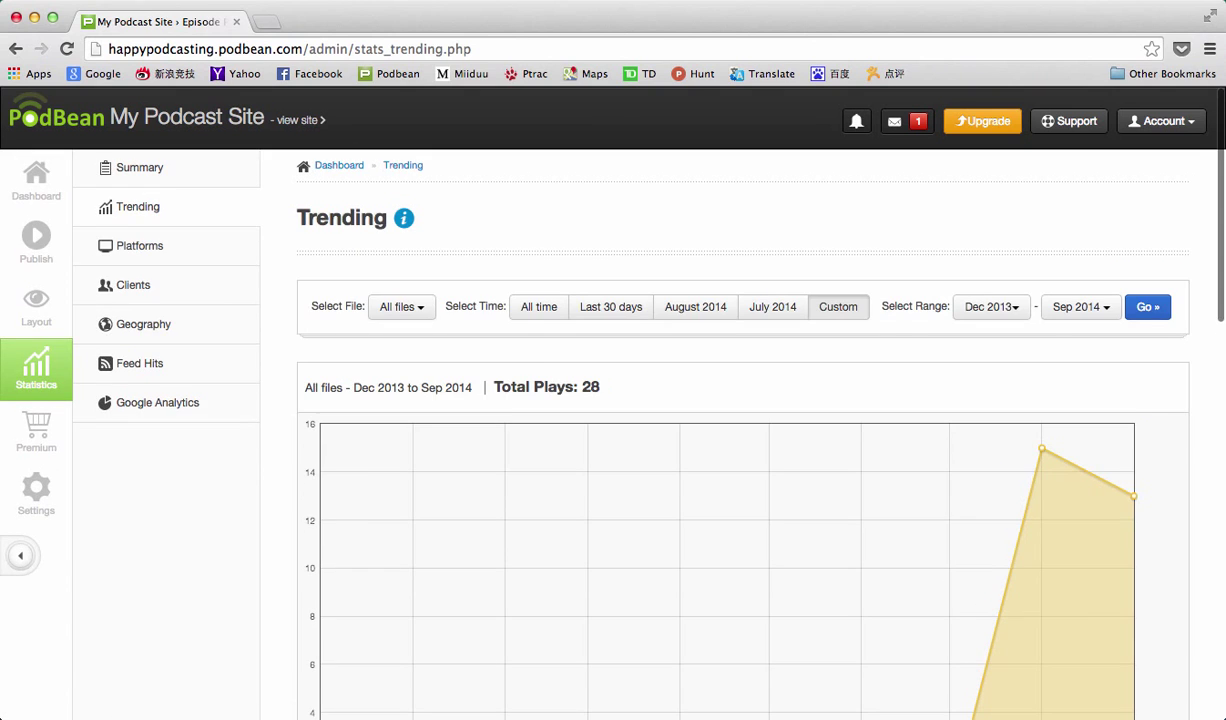
# Step: Open Platforms statistics and switch from All time to a custom Sep 2014 range
pyautogui.click(148, 247)
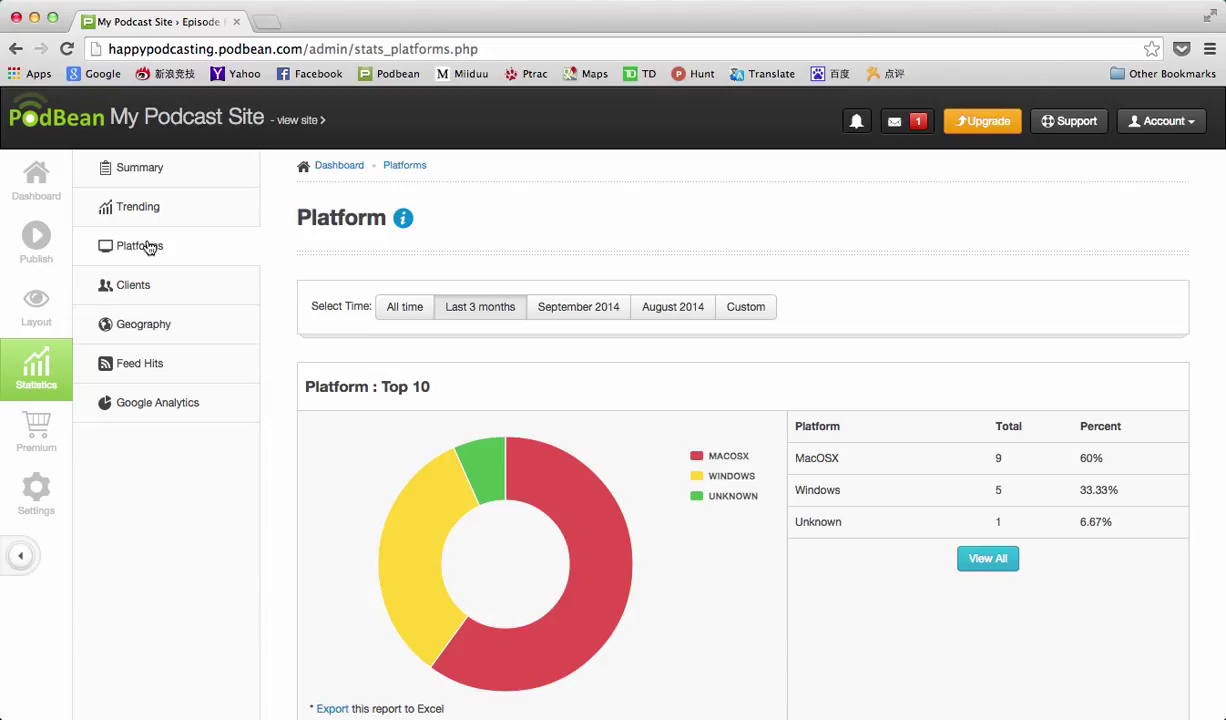
pyautogui.scroll(-1, 148, 248)
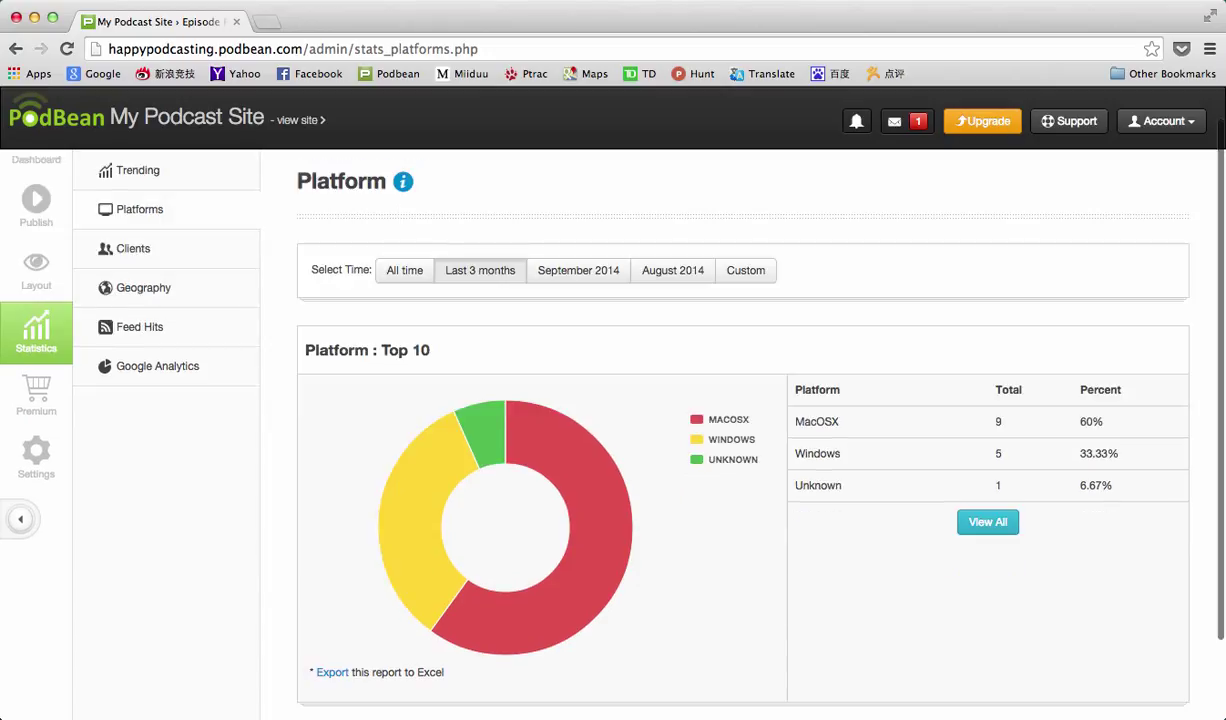
pyautogui.scroll(-1, 155, 237)
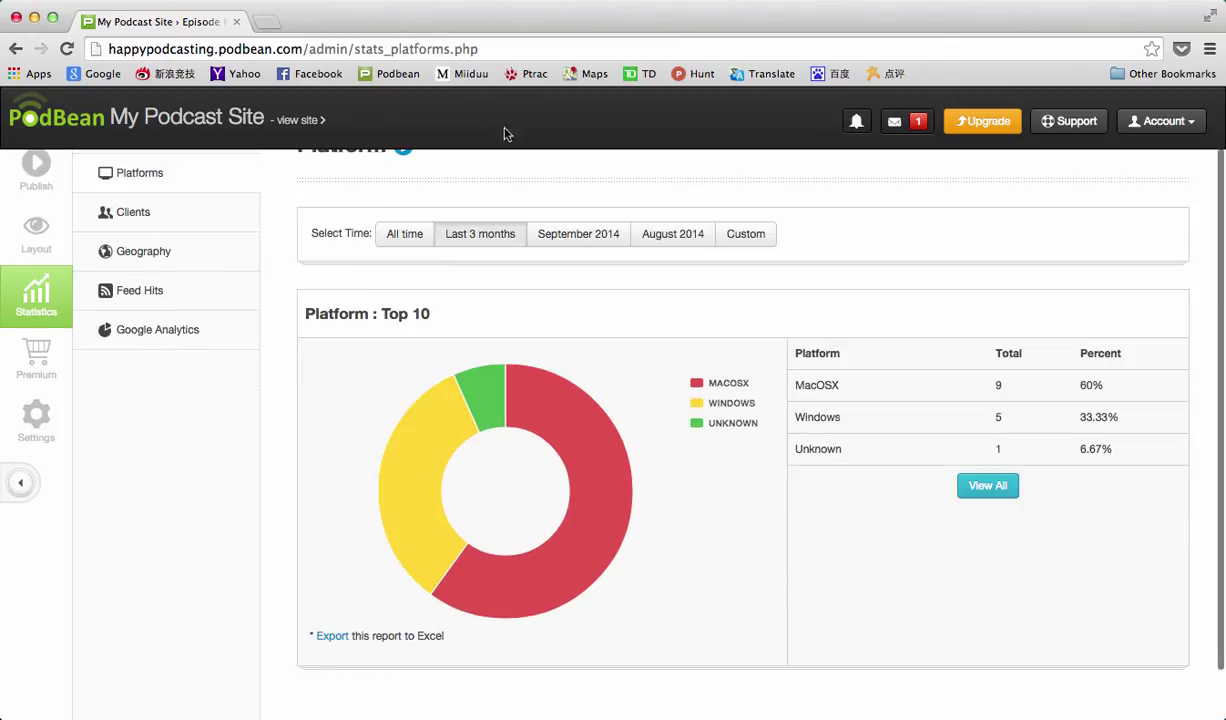
pyautogui.click(412, 236)
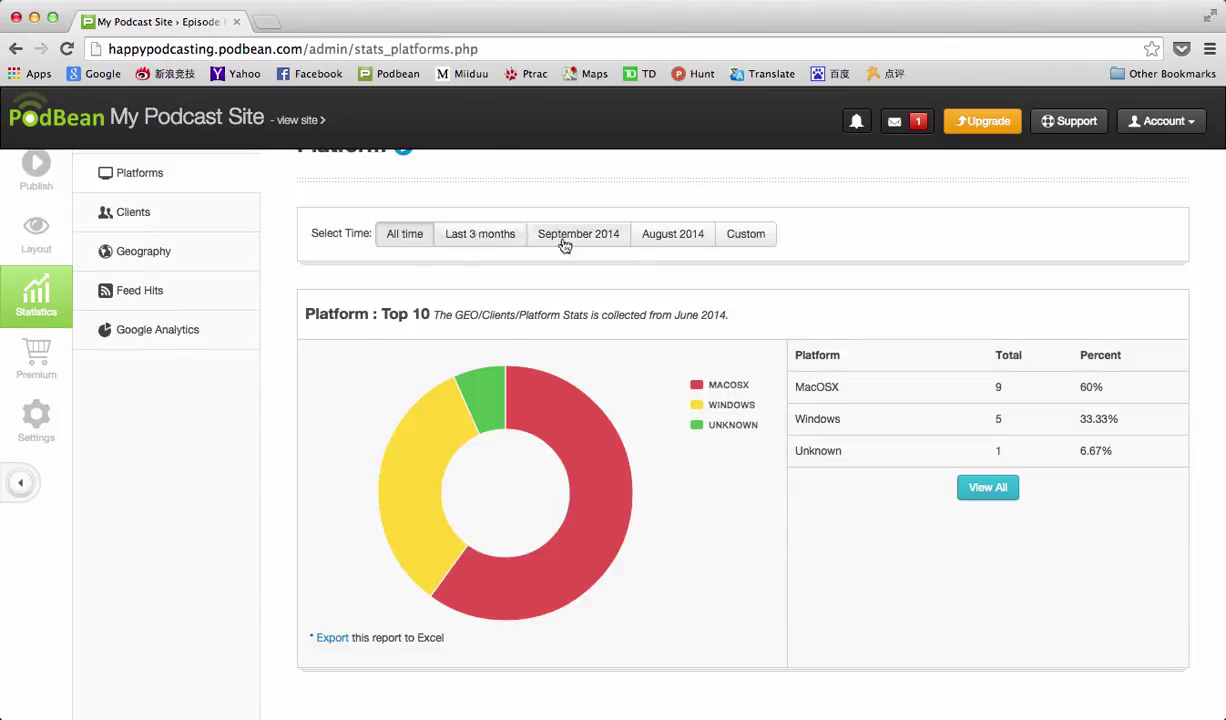
pyautogui.click(751, 234)
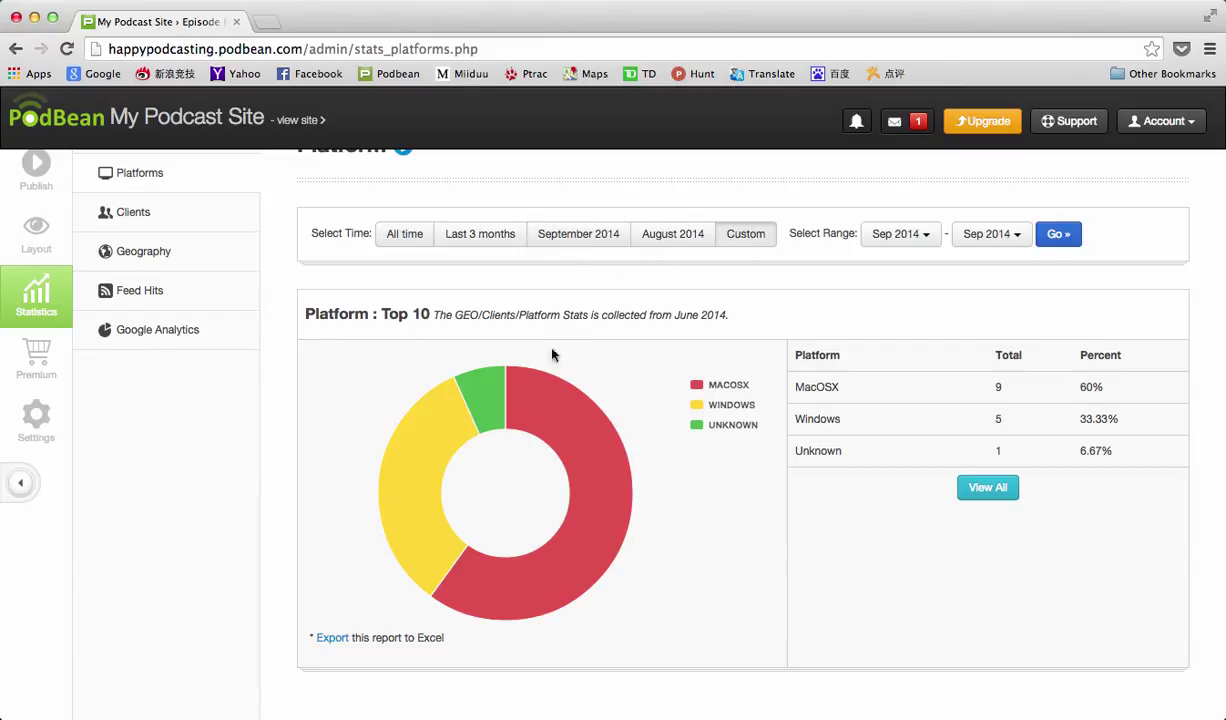
pyautogui.moveTo(556, 390)
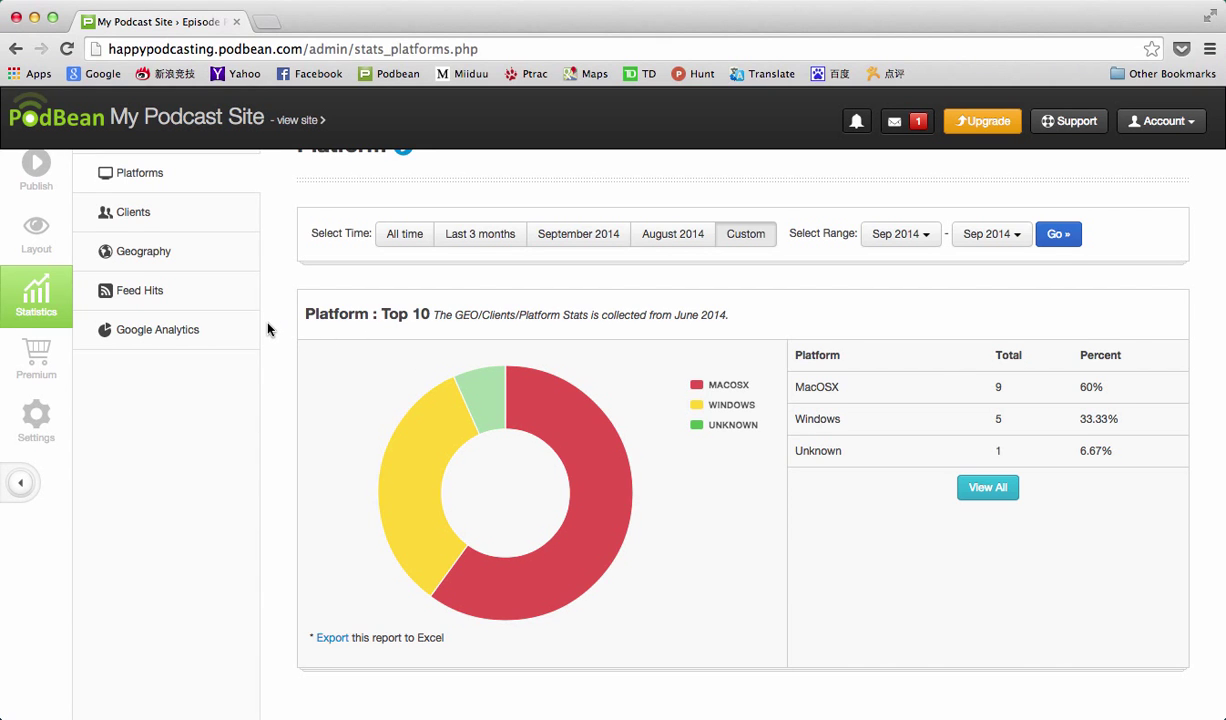
pyautogui.scroll(-1, 267, 324)
pyautogui.scroll(2, 267, 324)
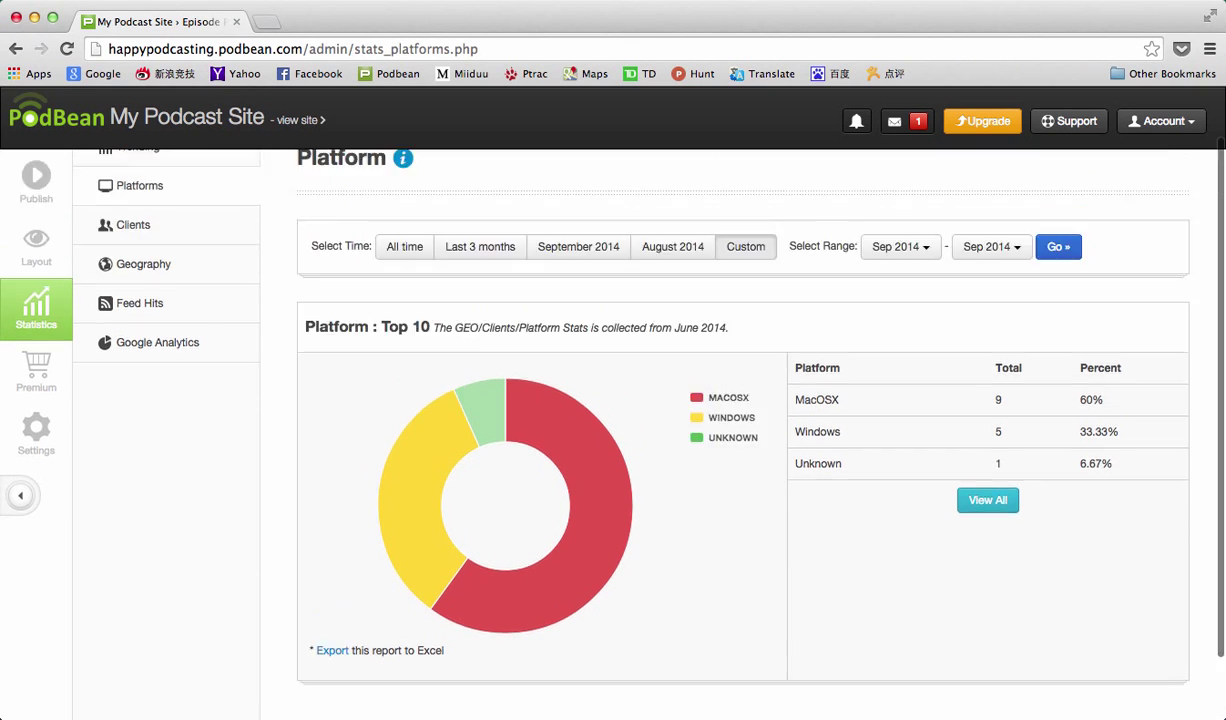
# Step: Open Clients statistics to view the Chrome, Safari, Firefox and Unknown play shares
pyautogui.scroll(1, 254, 328)
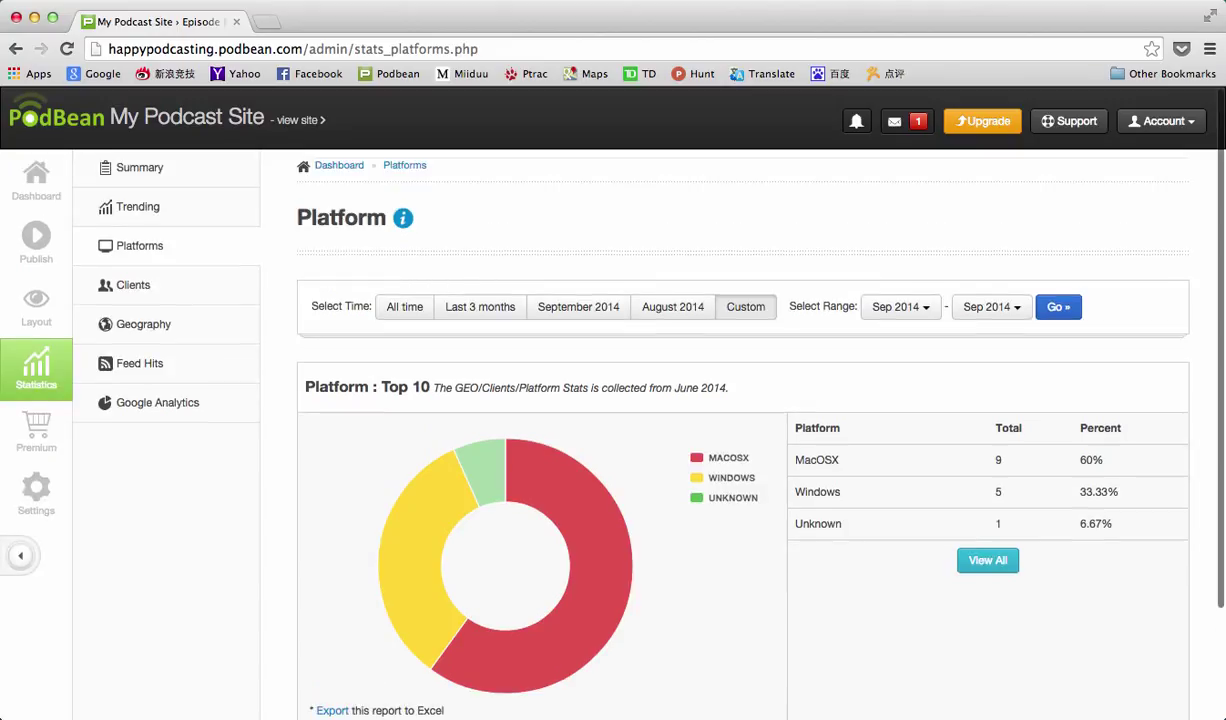
pyautogui.click(133, 285)
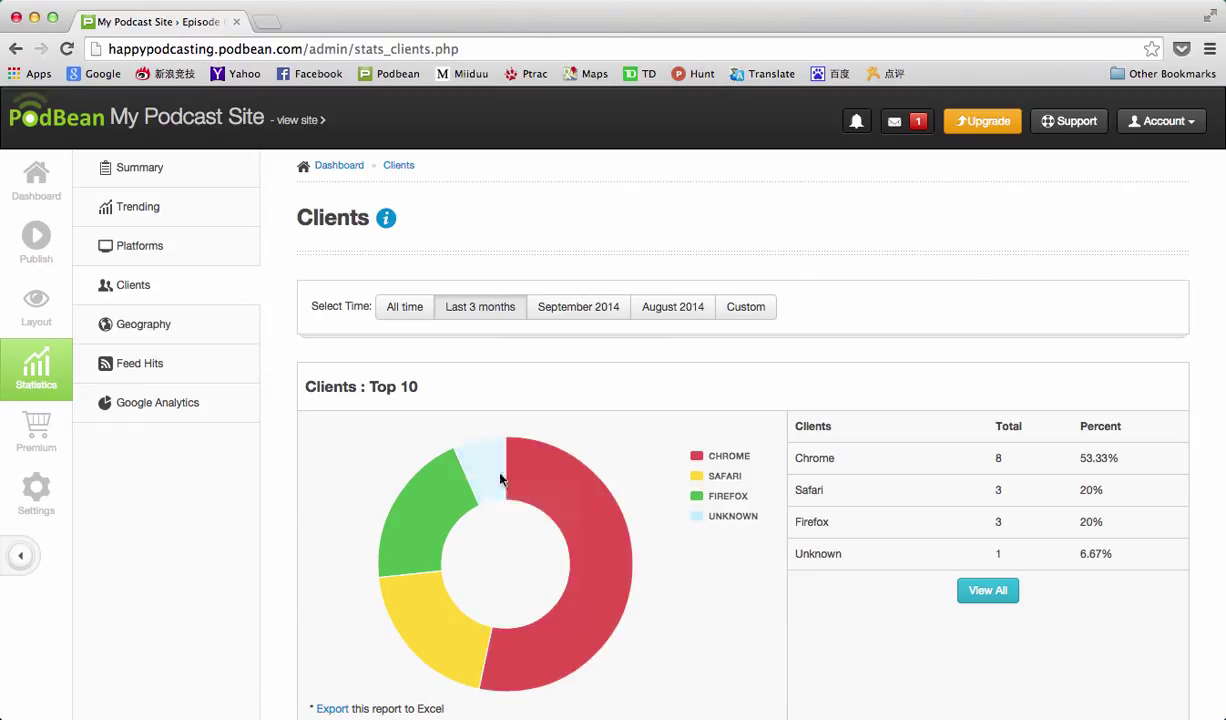
pyautogui.moveTo(549, 583)
# Step: Open Geography and check the world map plays for China (7), USA (5) and Germany (2)
pyautogui.click(196, 340)
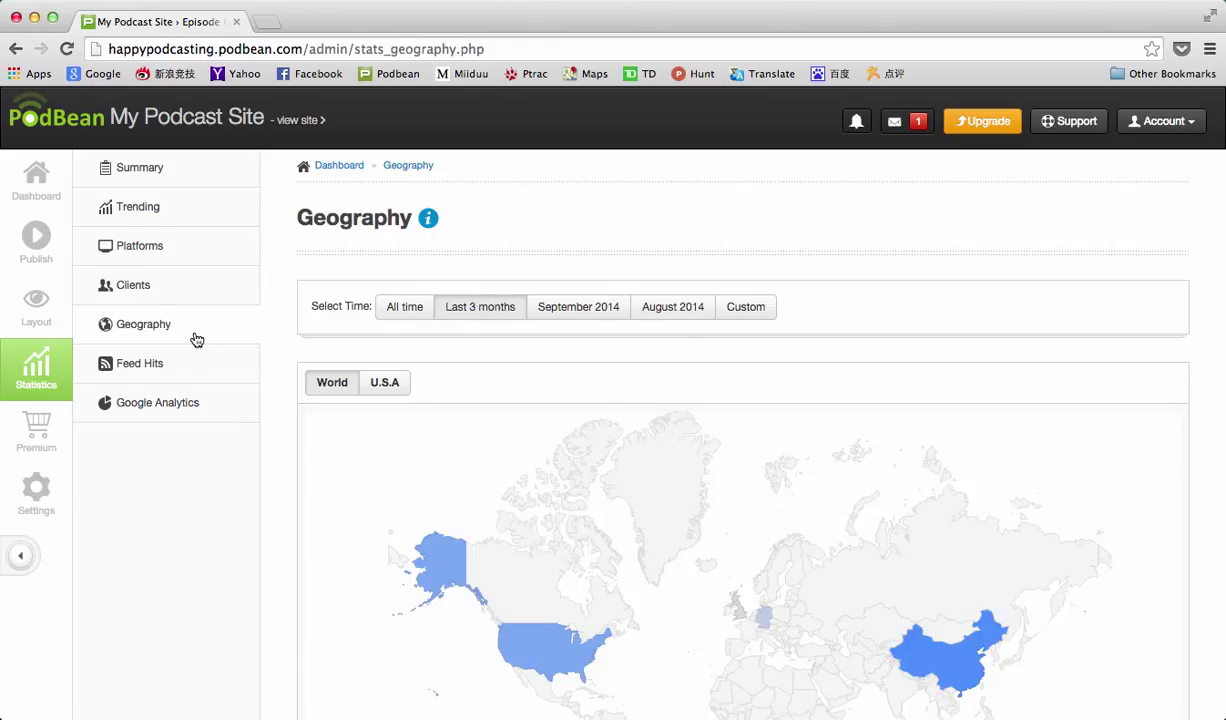
pyautogui.scroll(-2, 196, 340)
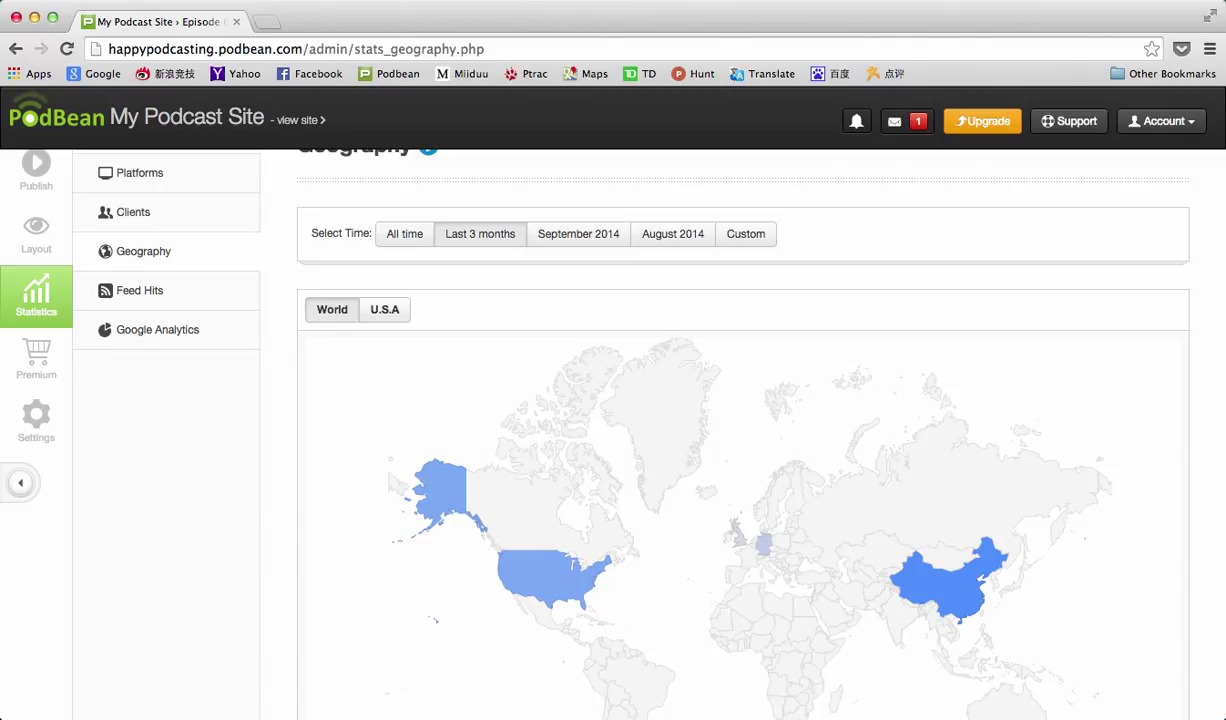
pyautogui.scroll(-1, 600, 420)
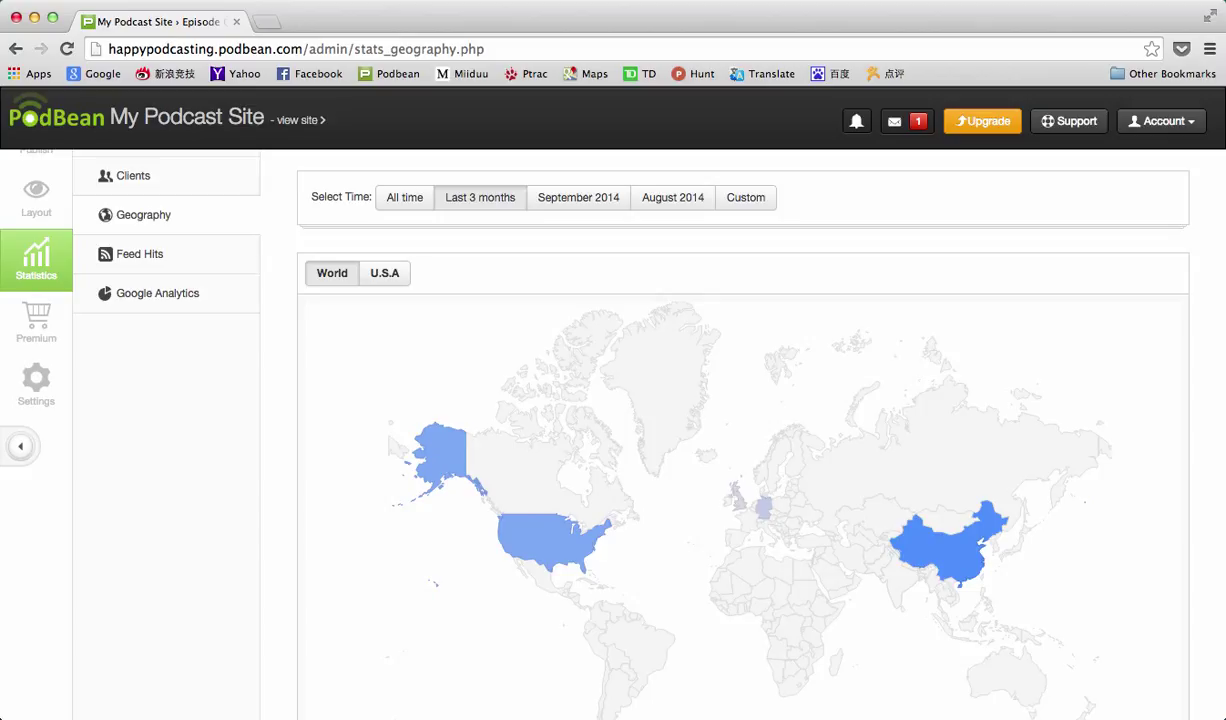
pyautogui.scroll(-1, 600, 420)
pyautogui.scroll(1, 600, 420)
pyautogui.scroll(-2, 600, 420)
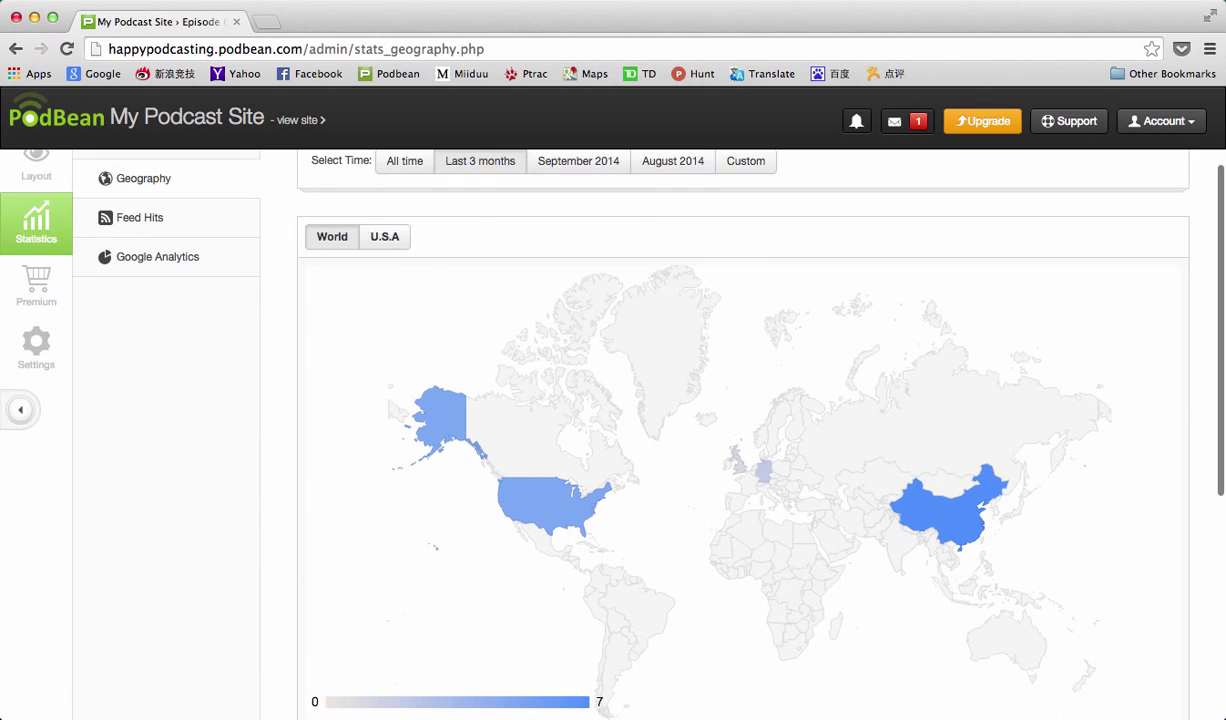
pyautogui.scroll(2, 600, 420)
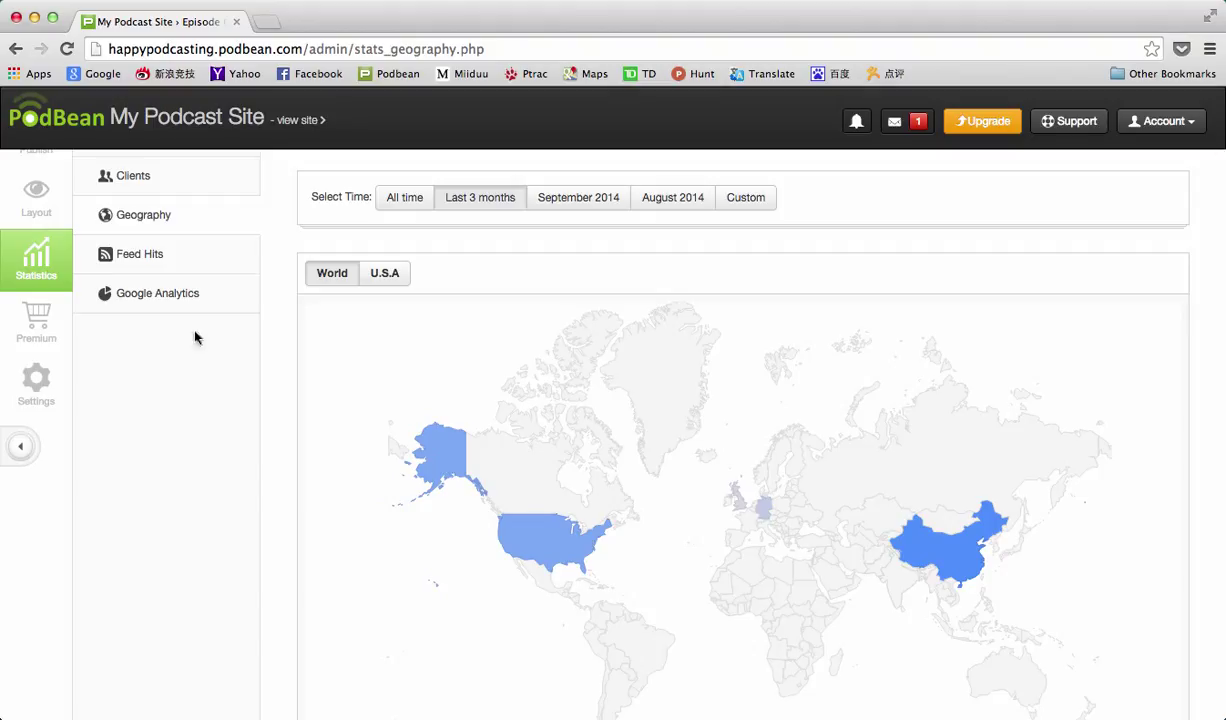
pyautogui.scroll(1, 244, 257)
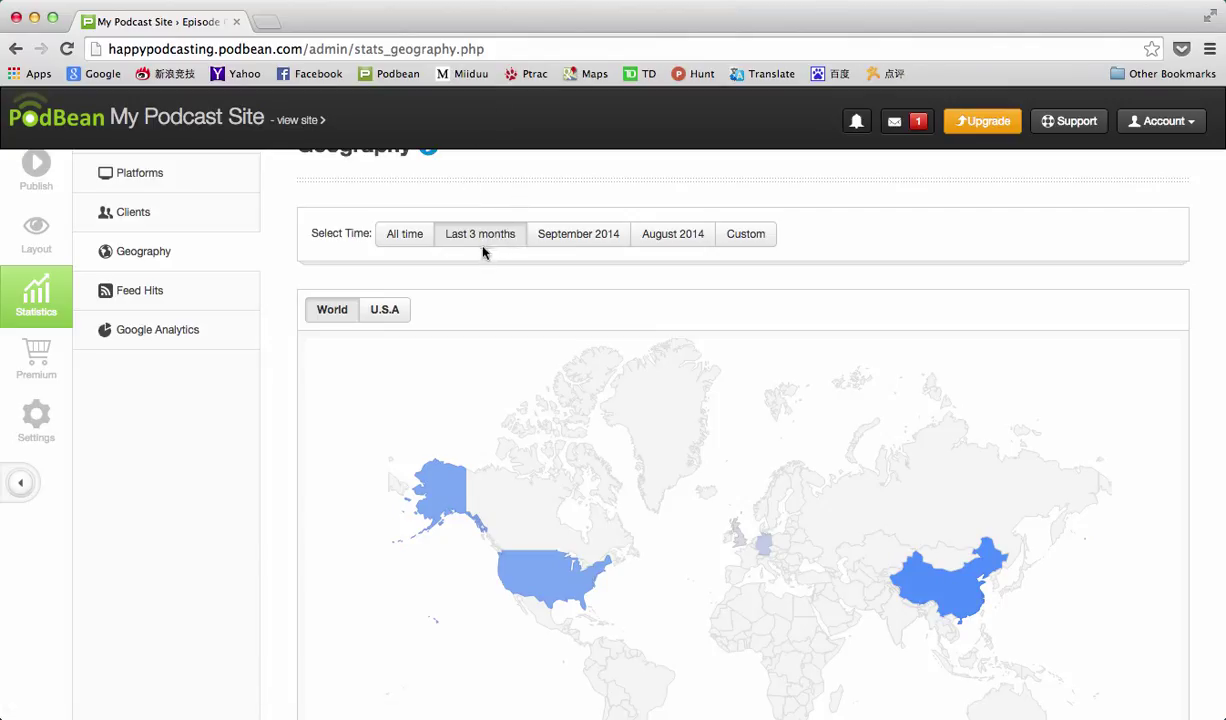
pyautogui.moveTo(905, 588)
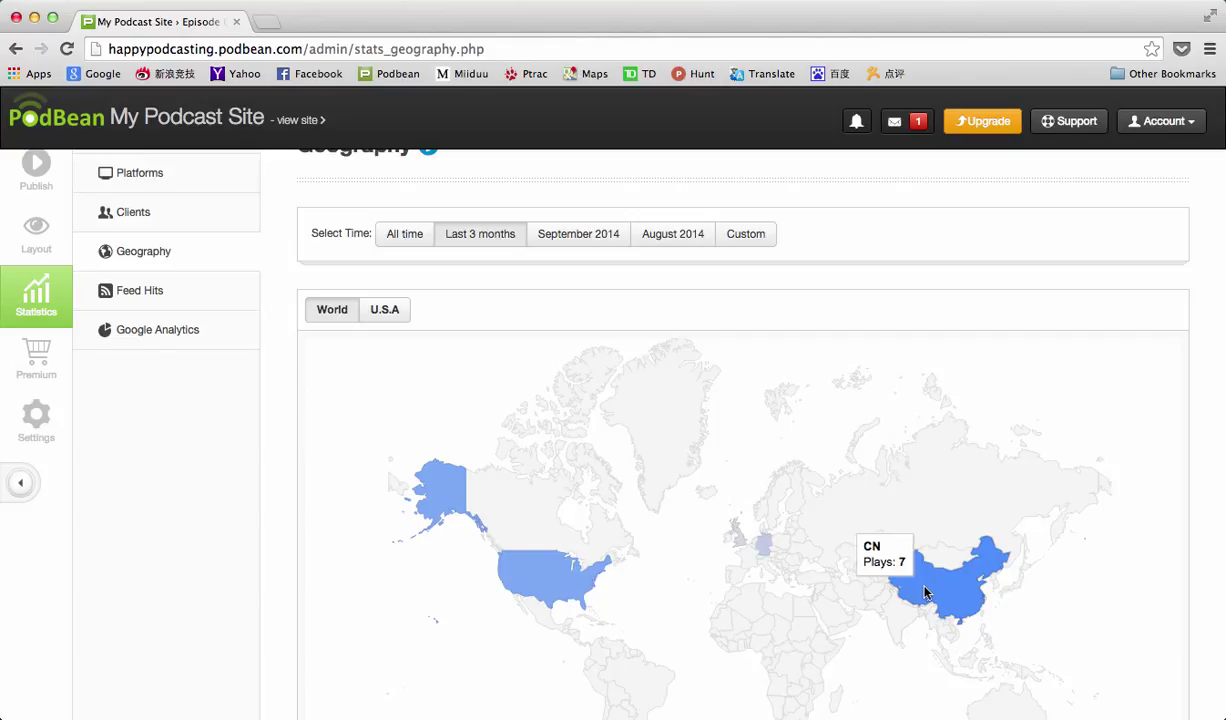
pyautogui.moveTo(764, 553)
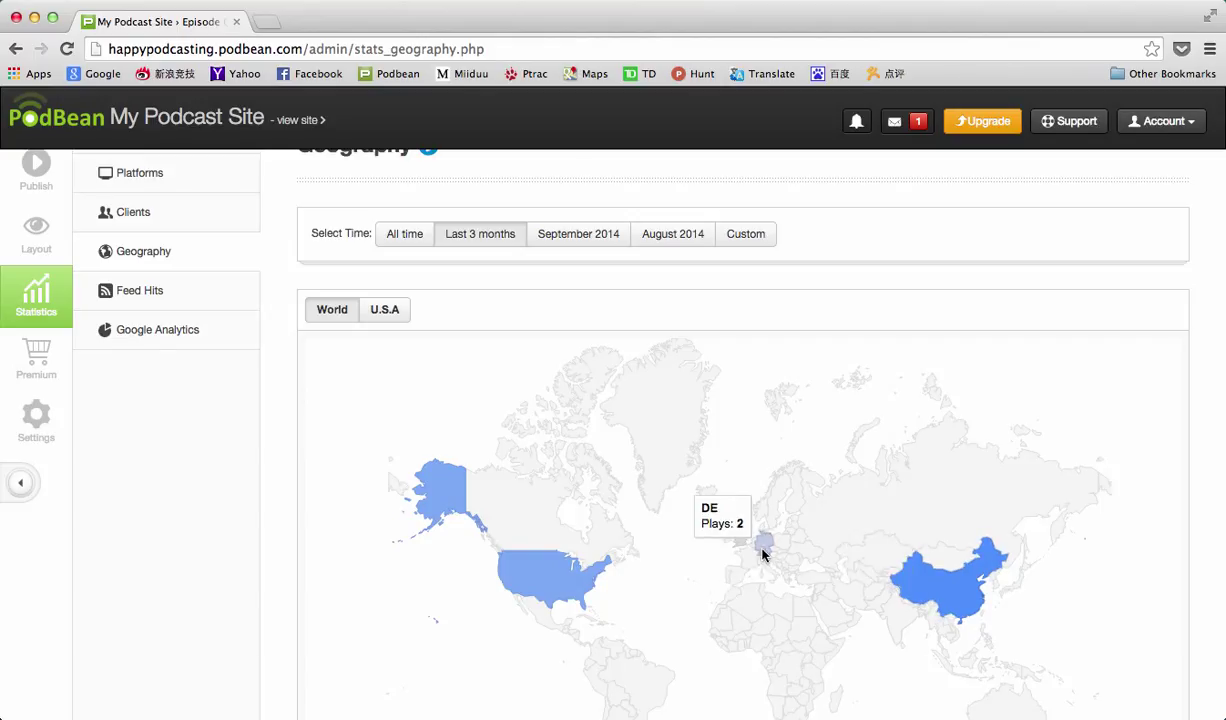
pyautogui.moveTo(577, 581)
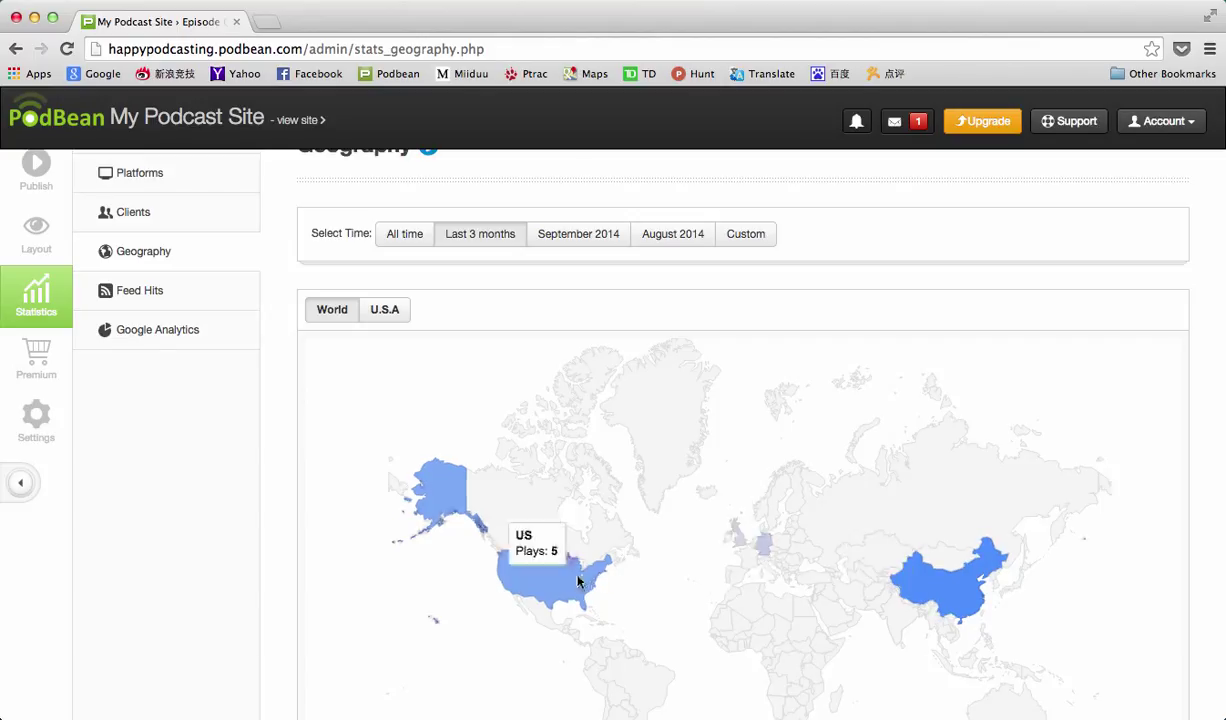
pyautogui.click(390, 313)
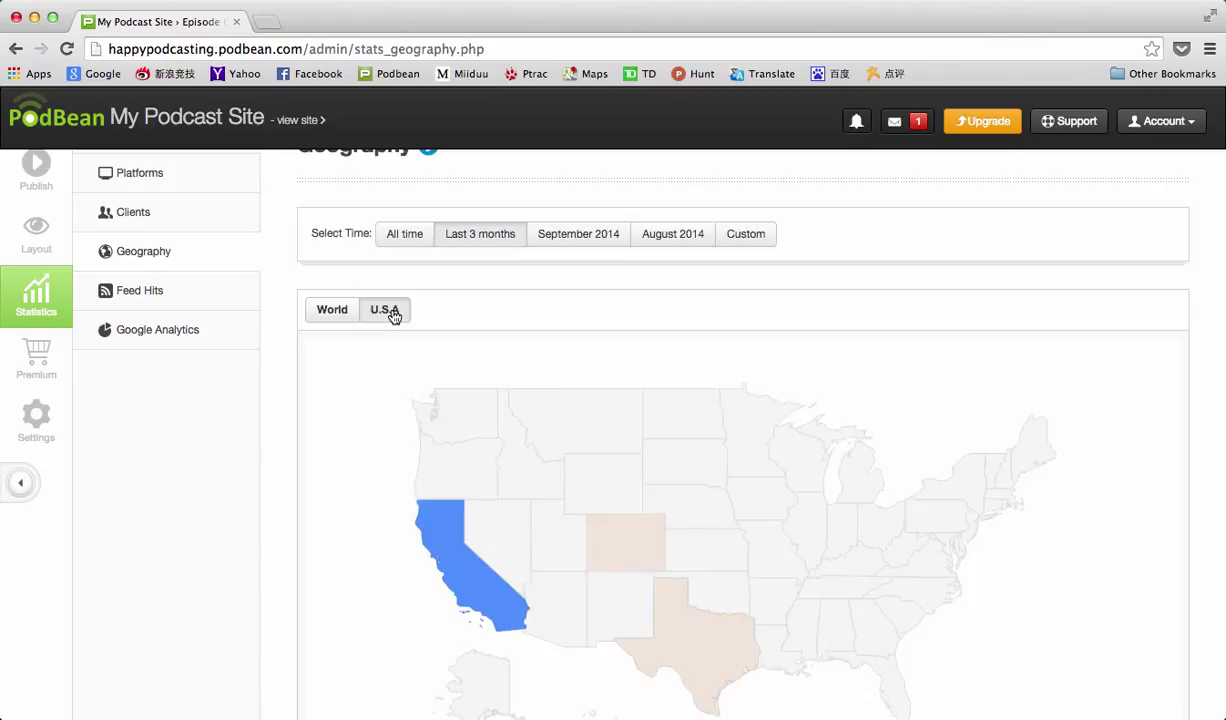
pyautogui.scroll(-2, 393, 316)
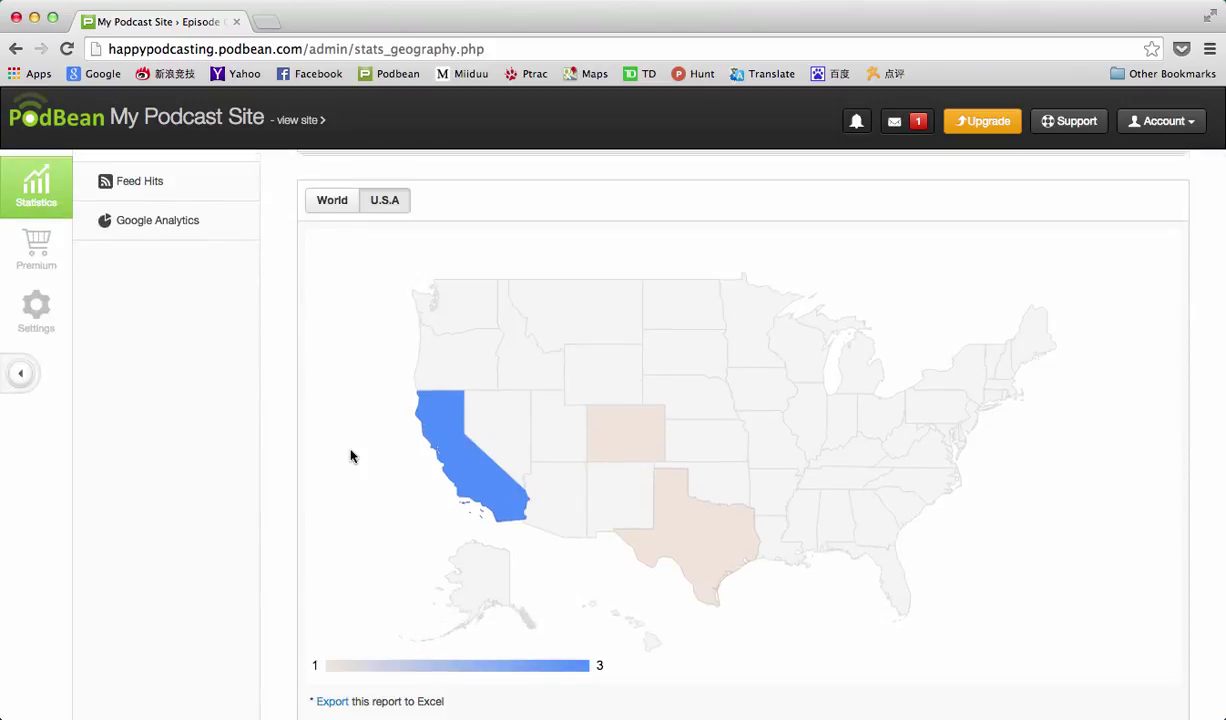
pyautogui.moveTo(449, 437)
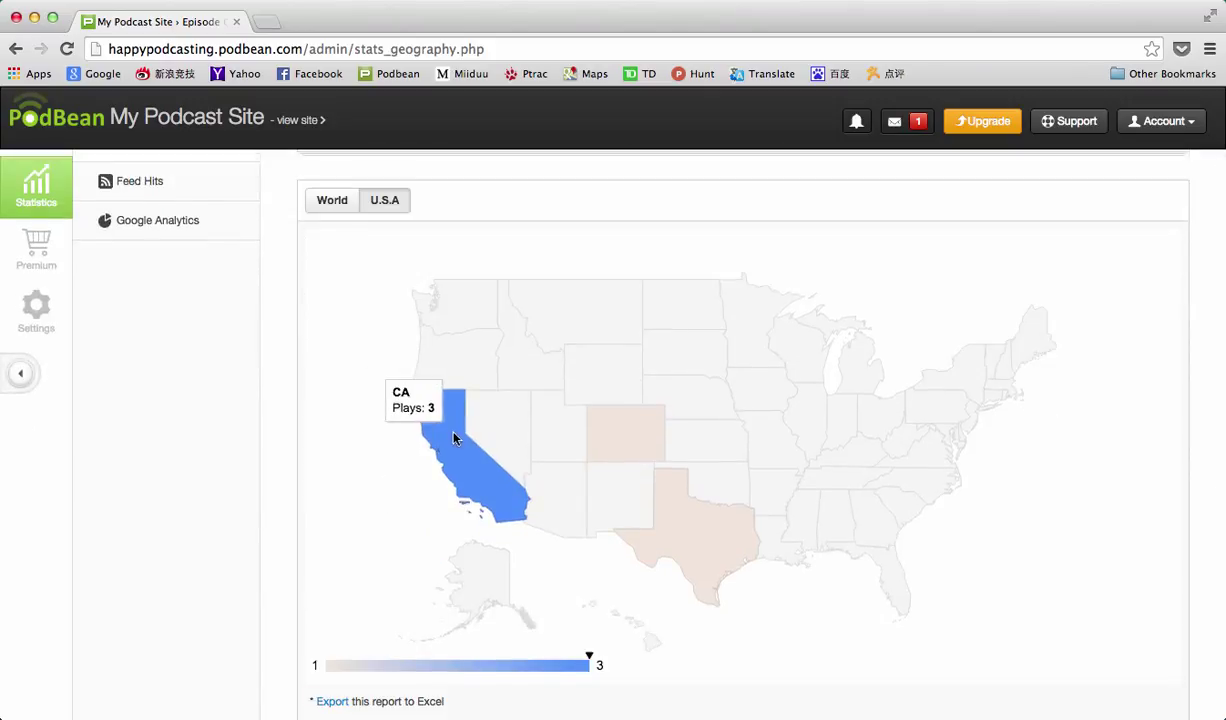
pyautogui.moveTo(671, 519)
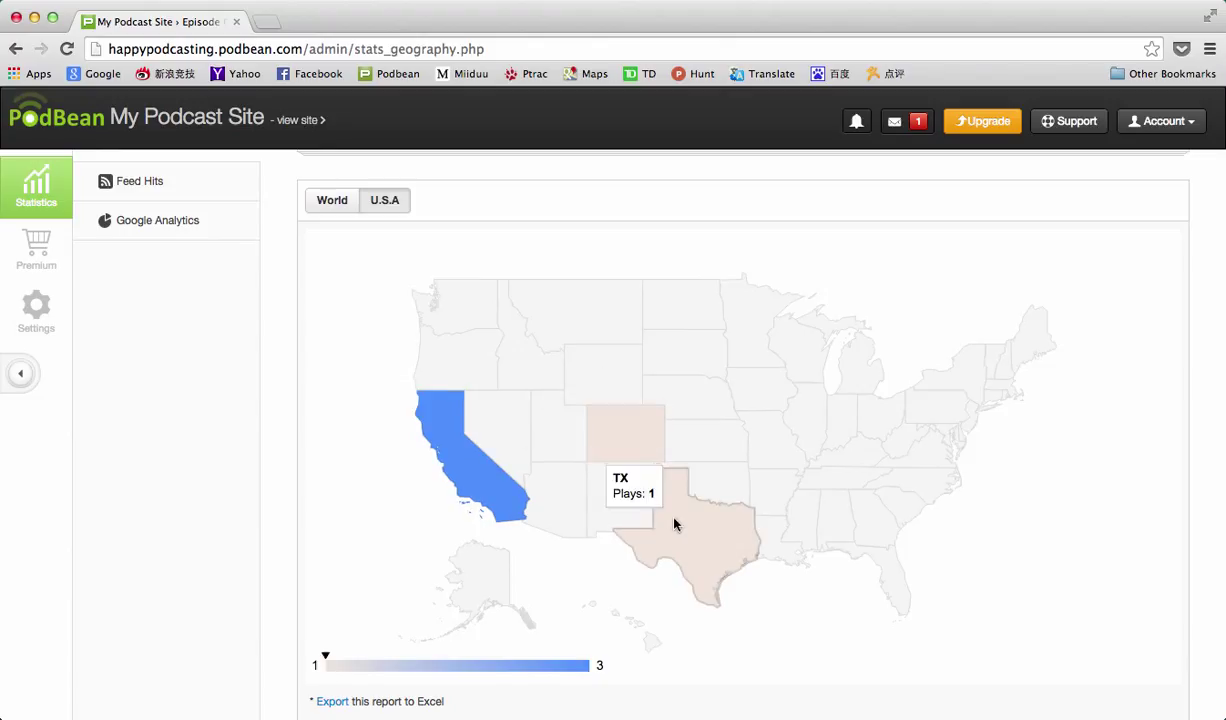
pyautogui.scroll(2, 982, 254)
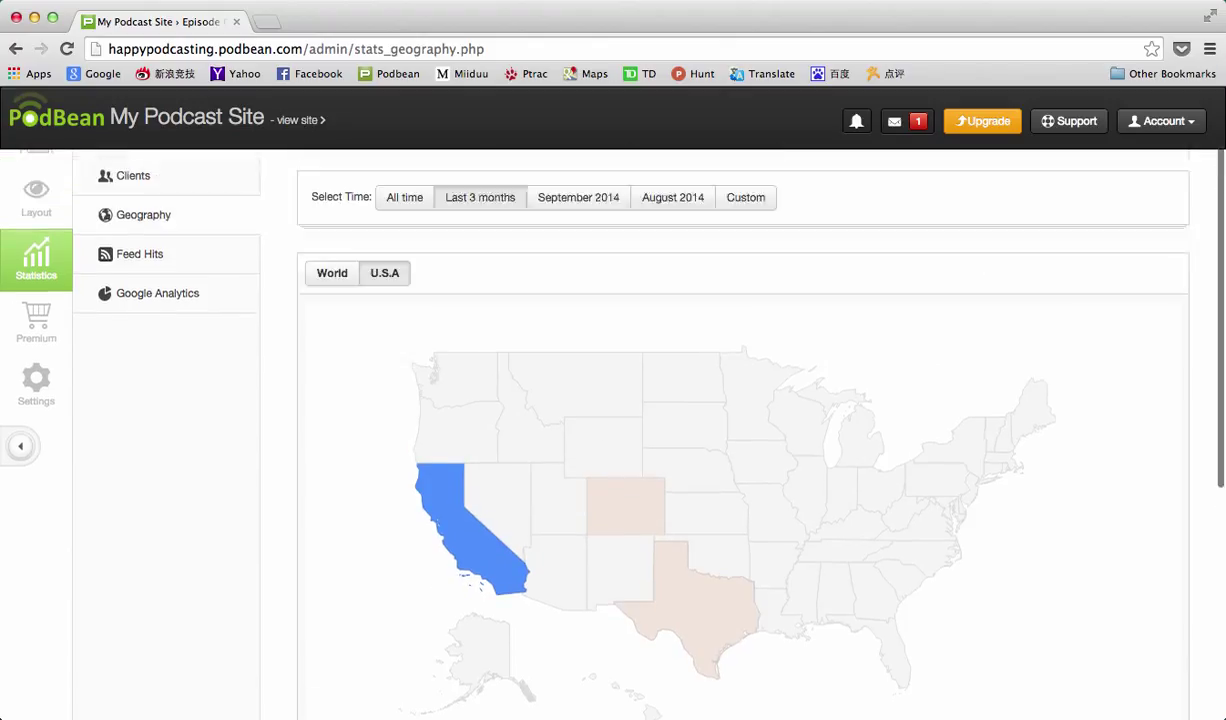
pyautogui.scroll(1, 725, 350)
pyautogui.scroll(-3, 603, 261)
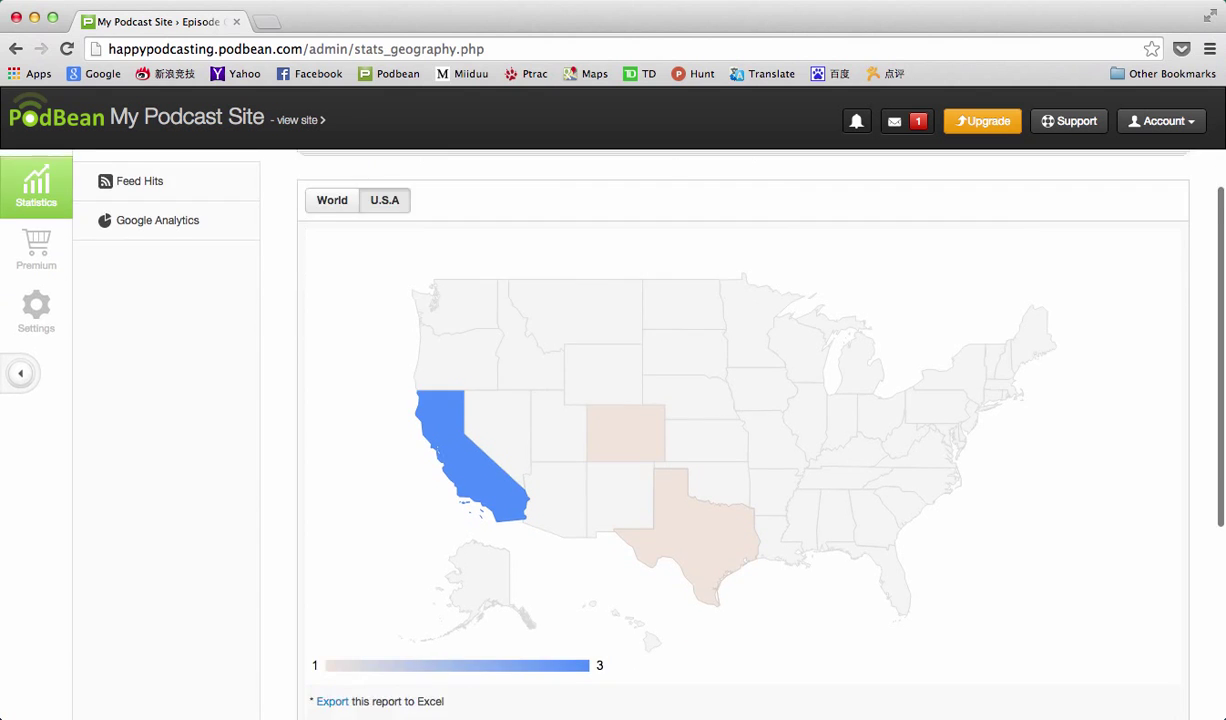
pyautogui.scroll(-5, 620, 240)
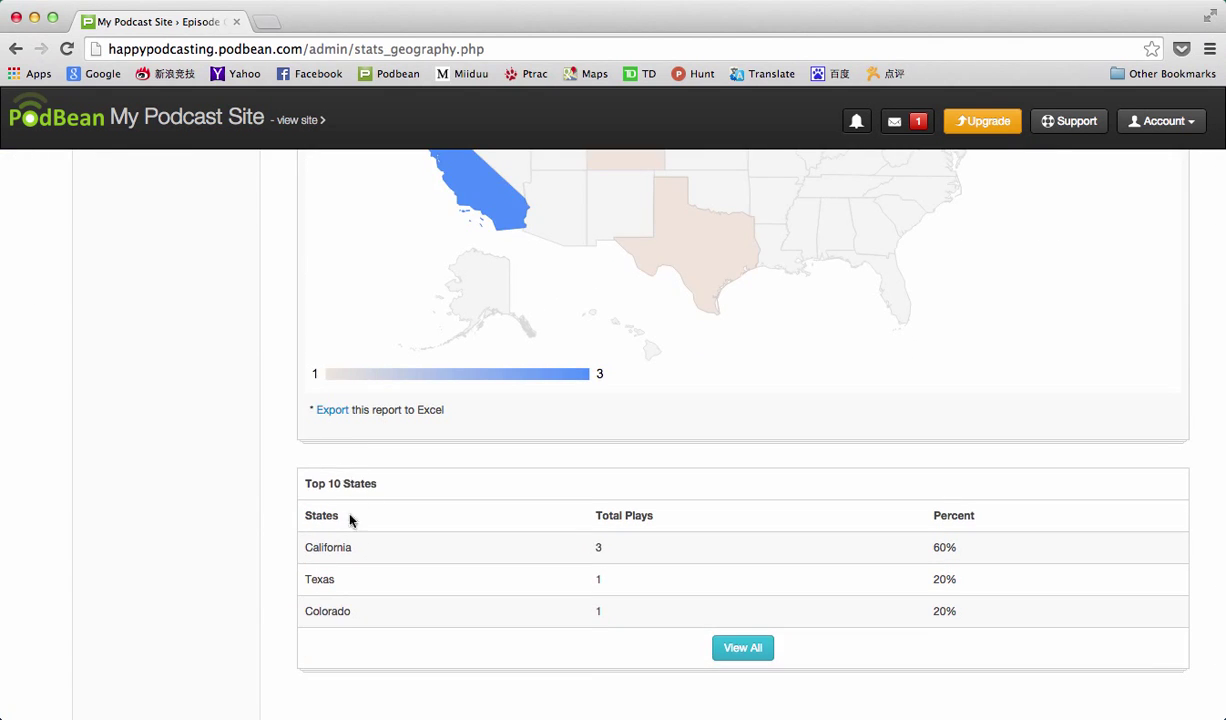
pyautogui.scroll(8, 740, 410)
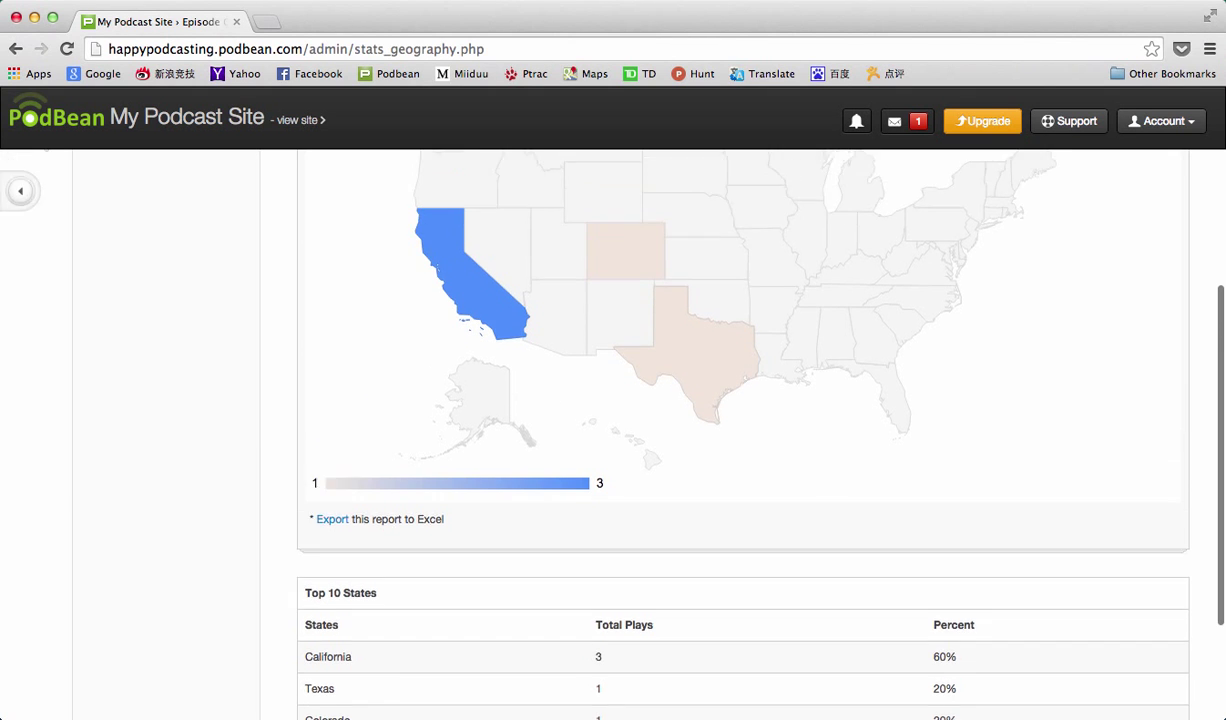
pyautogui.scroll(1, 640, 400)
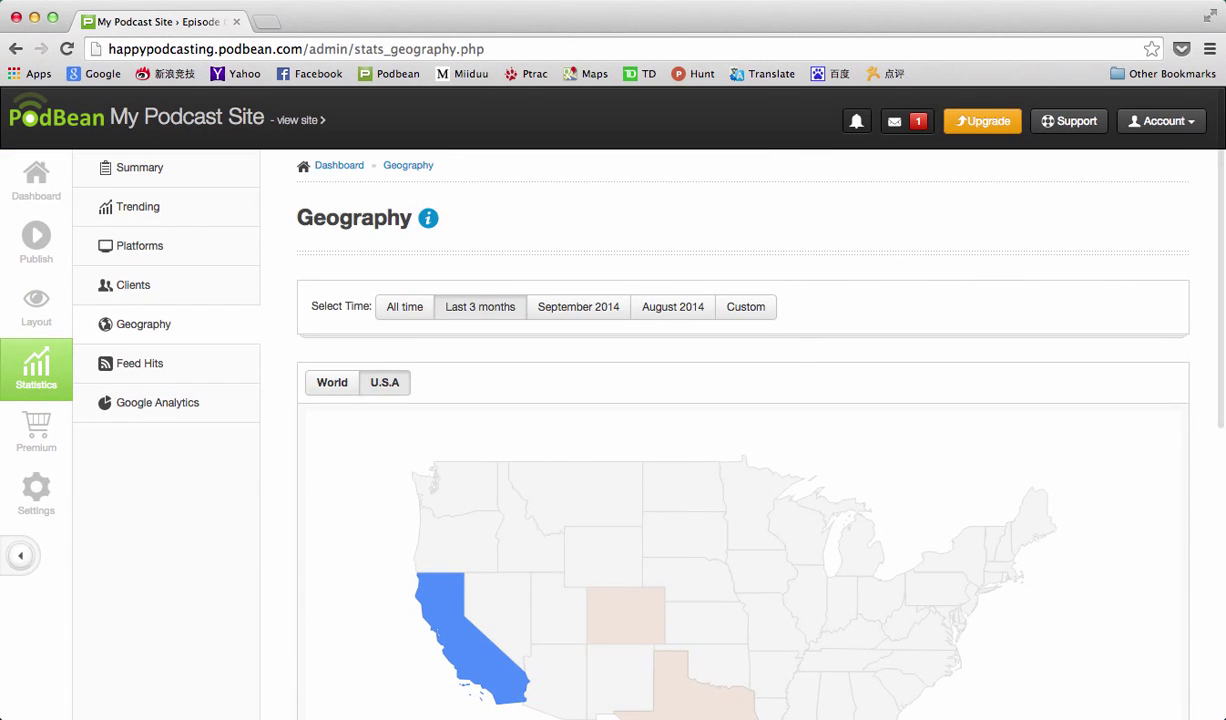
# Step: Open Feed Hits and review August 2014 feed hits, 3 in total
pyautogui.click(152, 370)
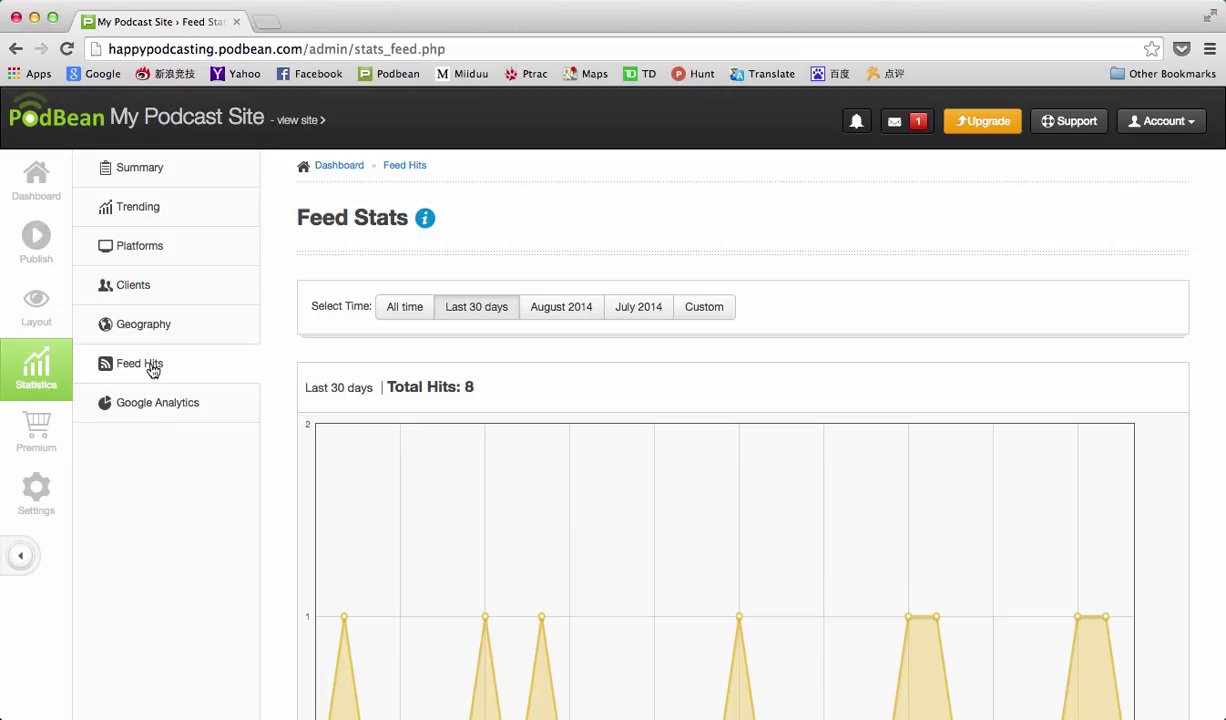
pyautogui.scroll(-3, 152, 371)
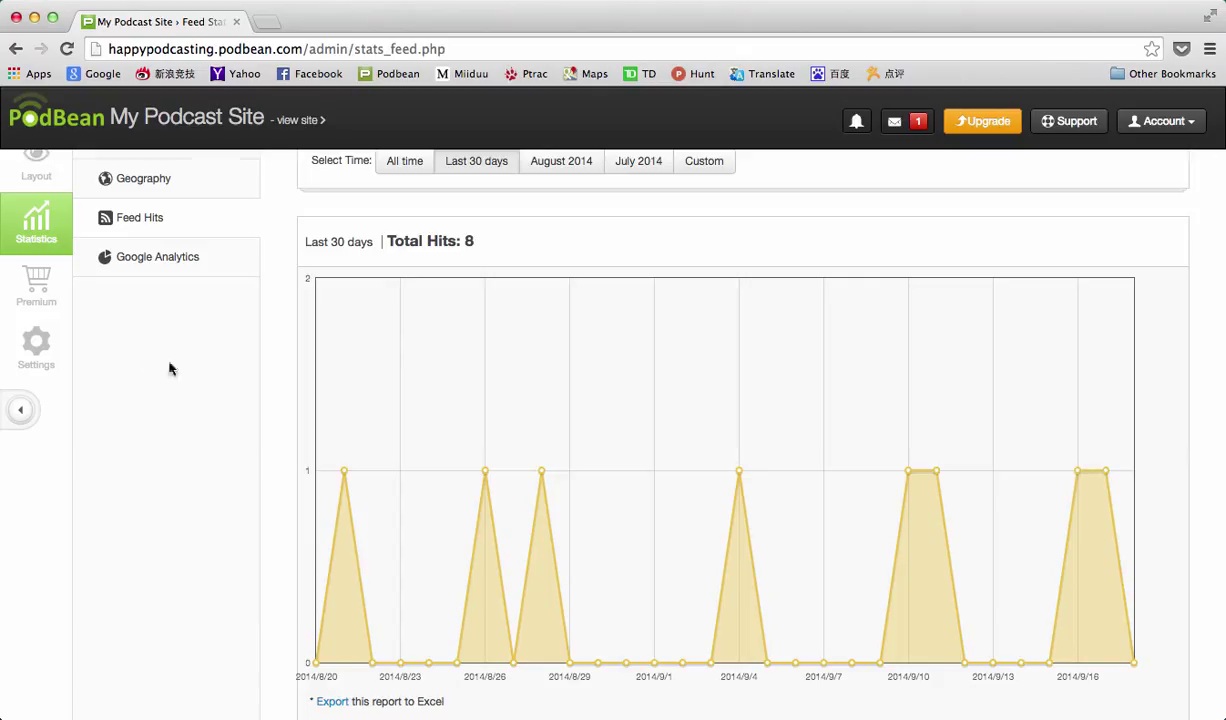
pyautogui.click(578, 162)
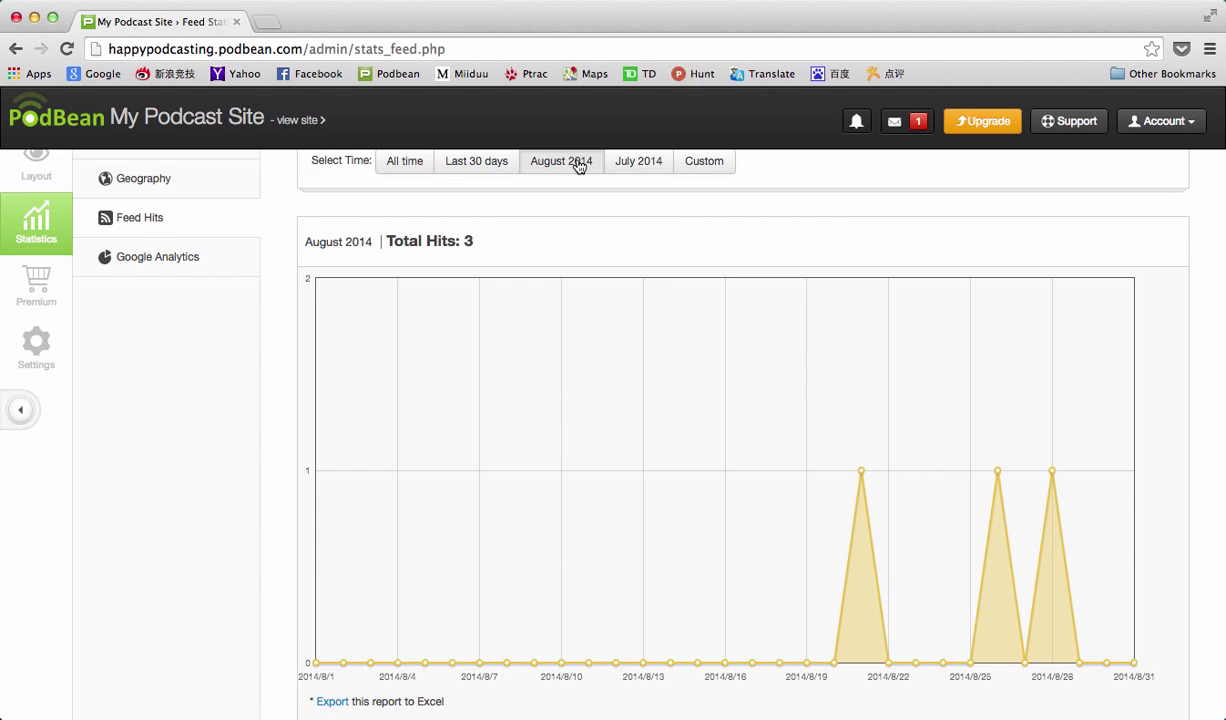
pyautogui.scroll(-3, 578, 165)
pyautogui.scroll(-6, 640, 420)
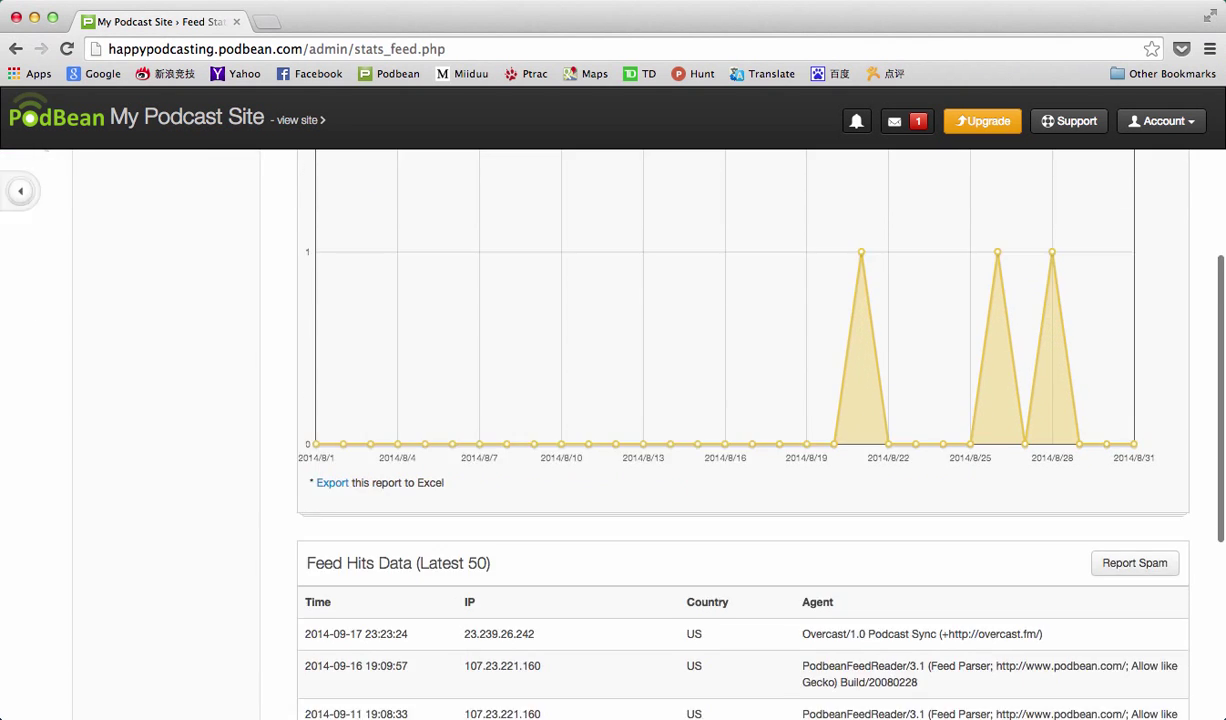
pyautogui.scroll(-2, 640, 420)
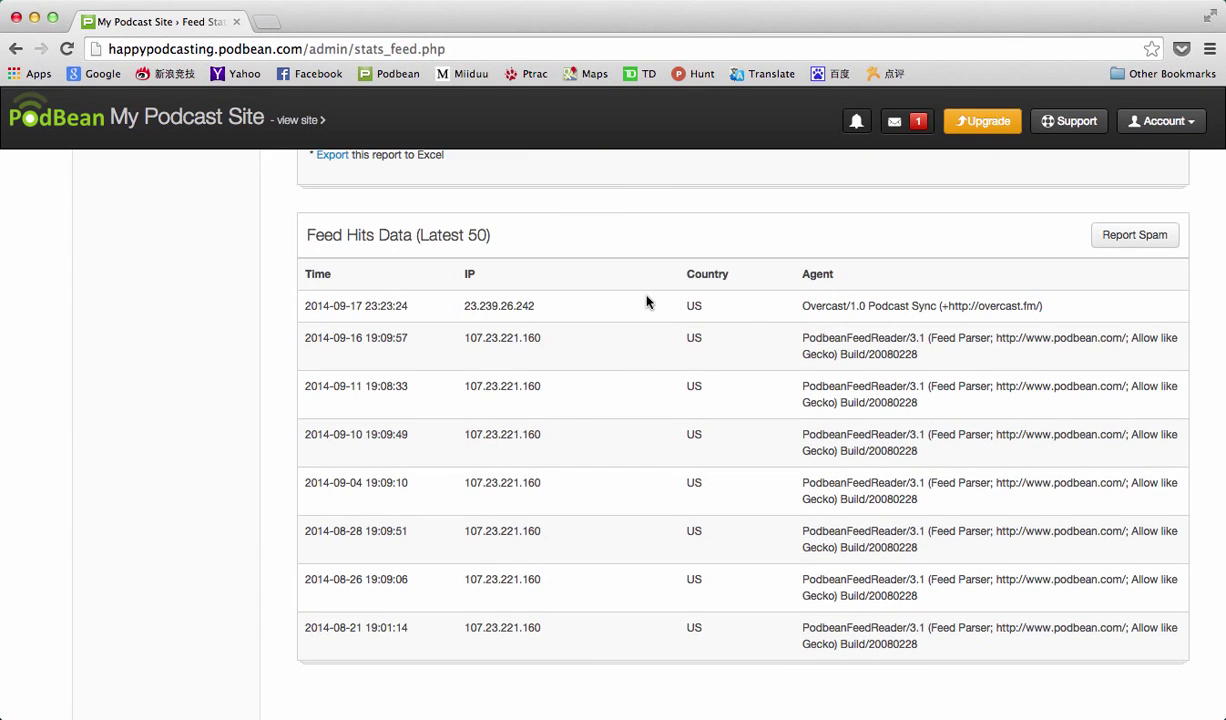
pyautogui.scroll(5, 645, 305)
pyautogui.scroll(5, 730, 410)
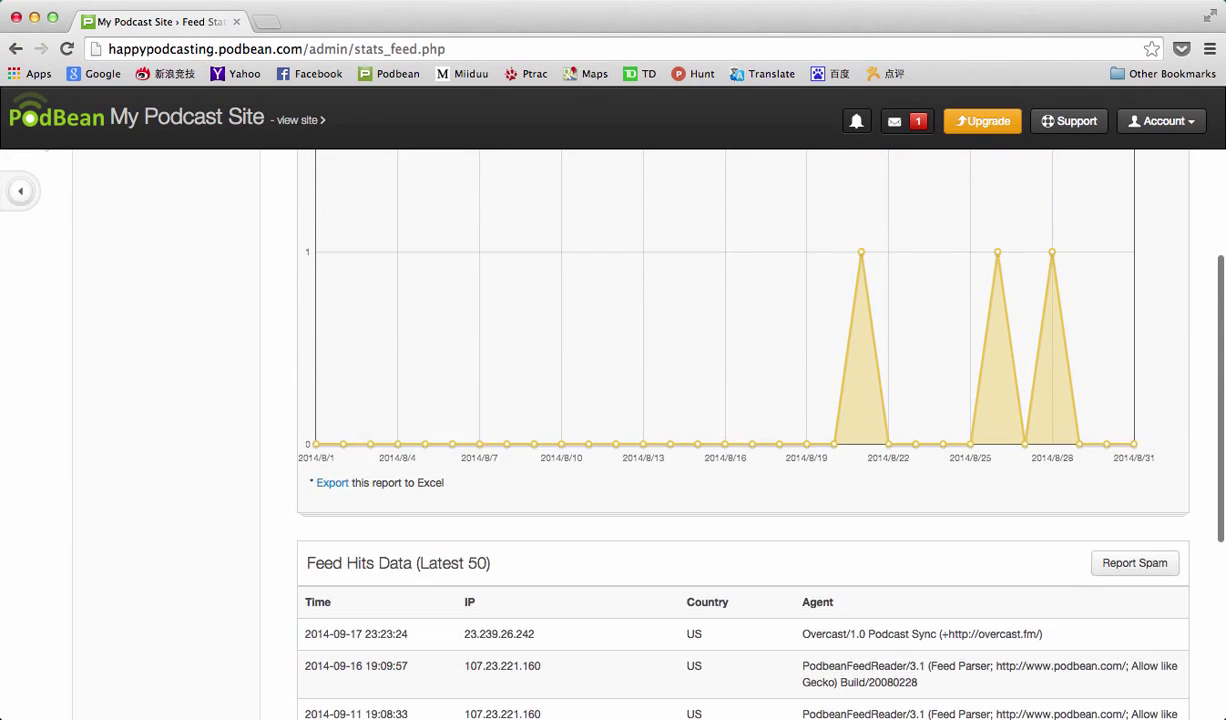
pyautogui.scroll(1, 730, 410)
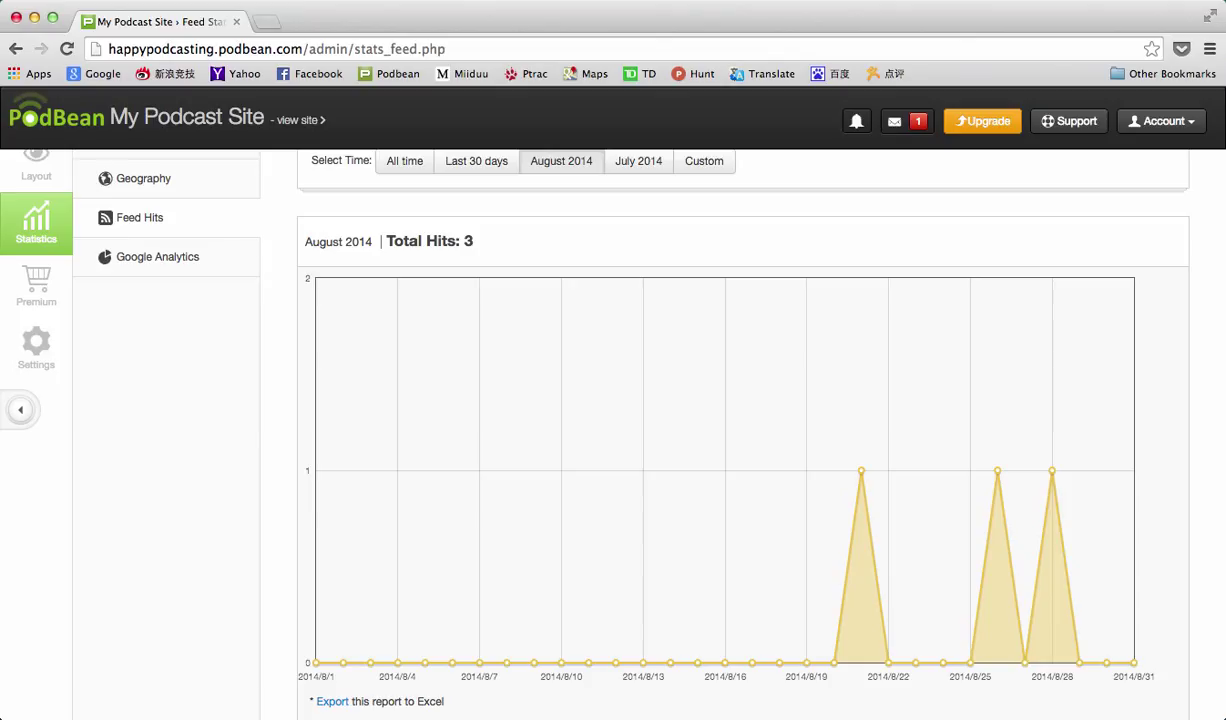
pyautogui.scroll(2, 730, 410)
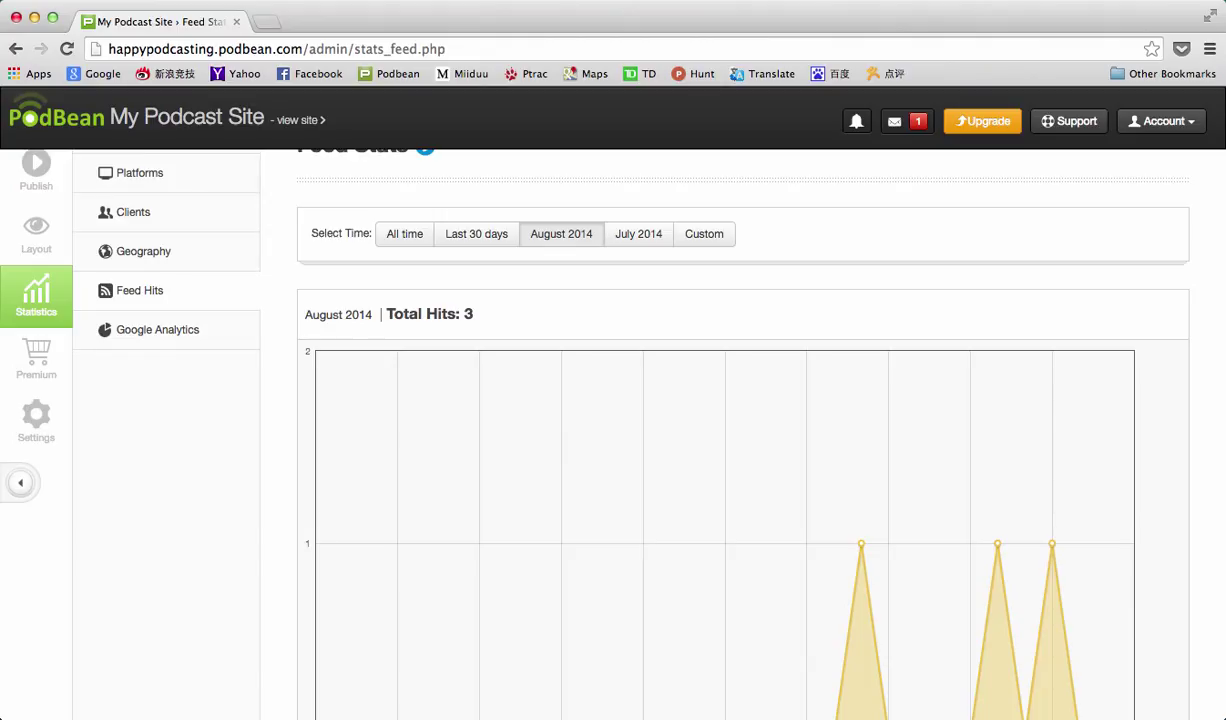
pyautogui.scroll(1, 730, 410)
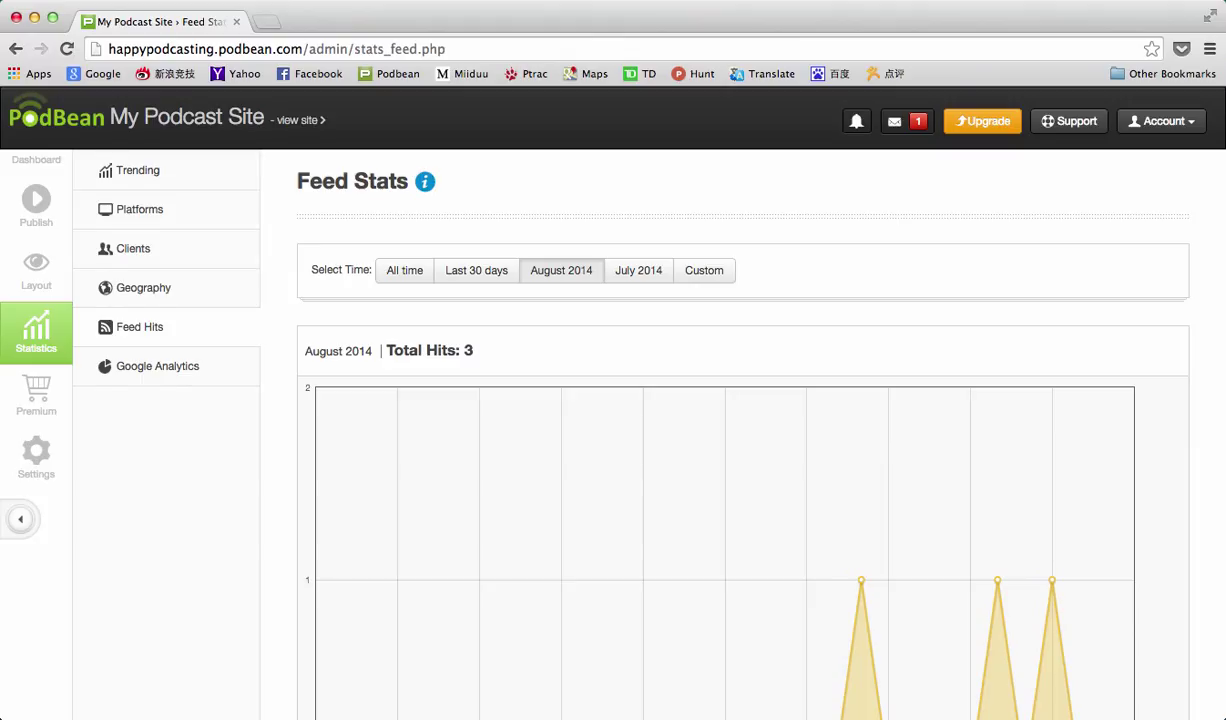
pyautogui.scroll(1, 126, 441)
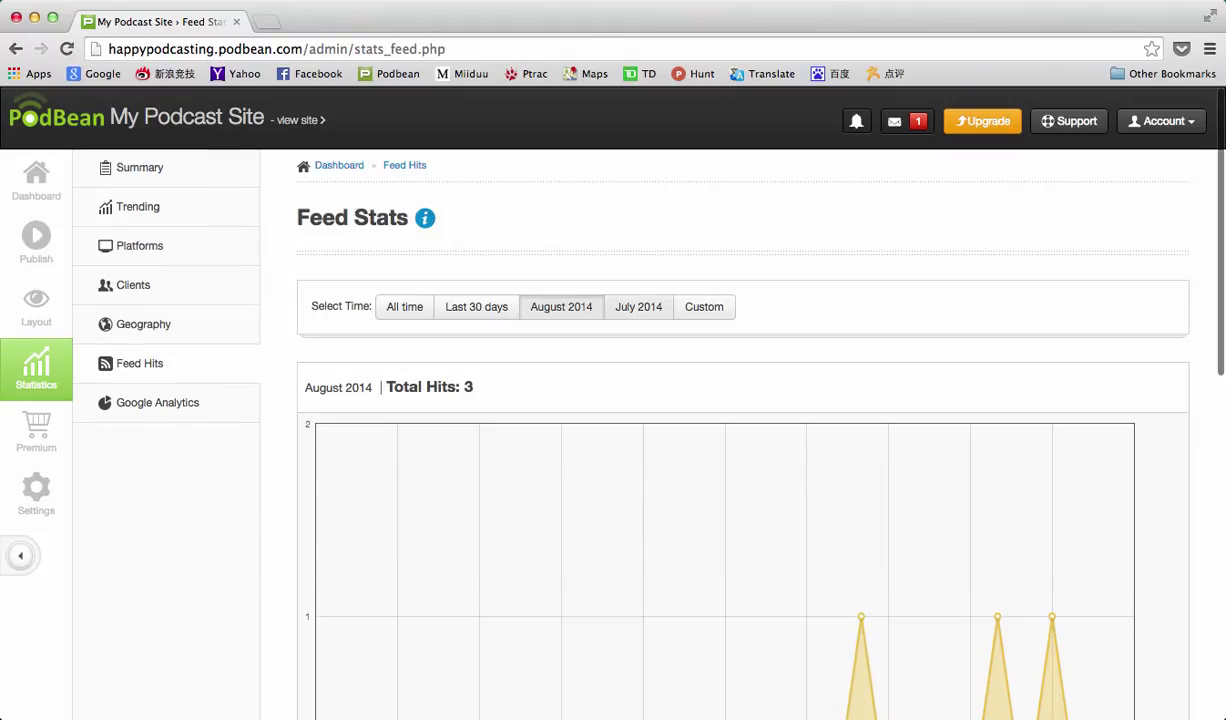
# Step: Open the Google Analytics page showing its empty analytics code box
pyautogui.click(173, 414)
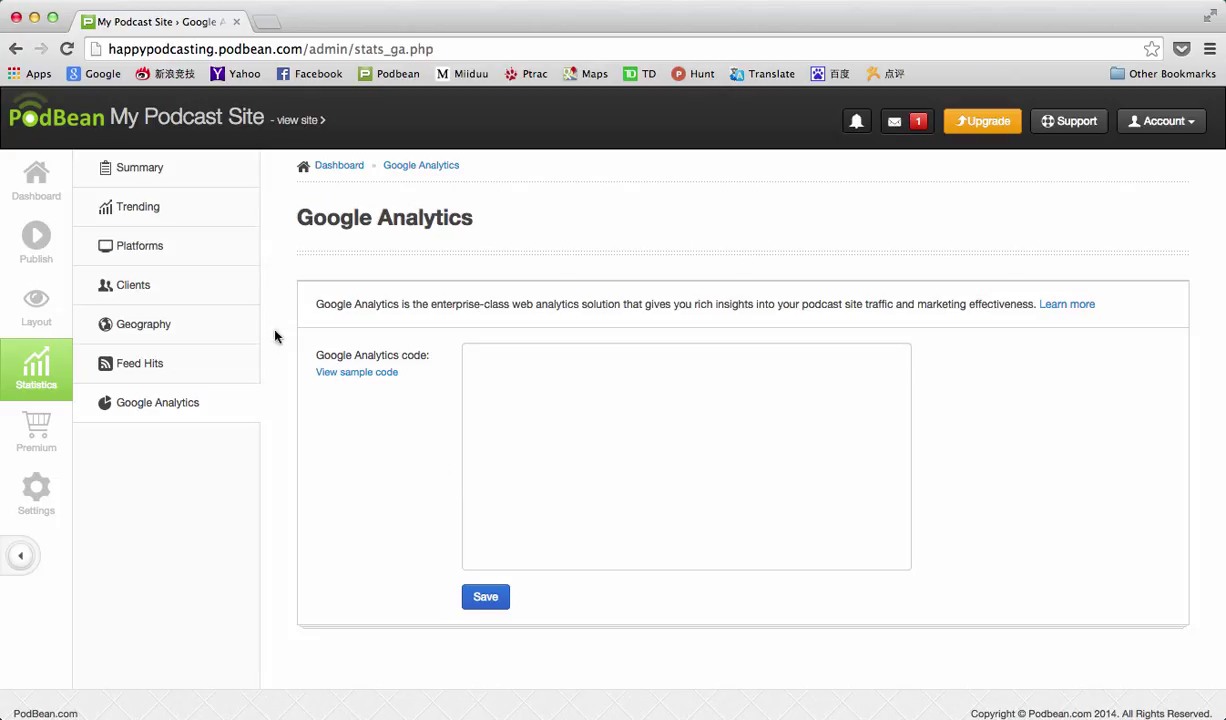
# Step: Review Trending plays for the last 30 days (28 total), then go back to Summary
pyautogui.click(178, 220)
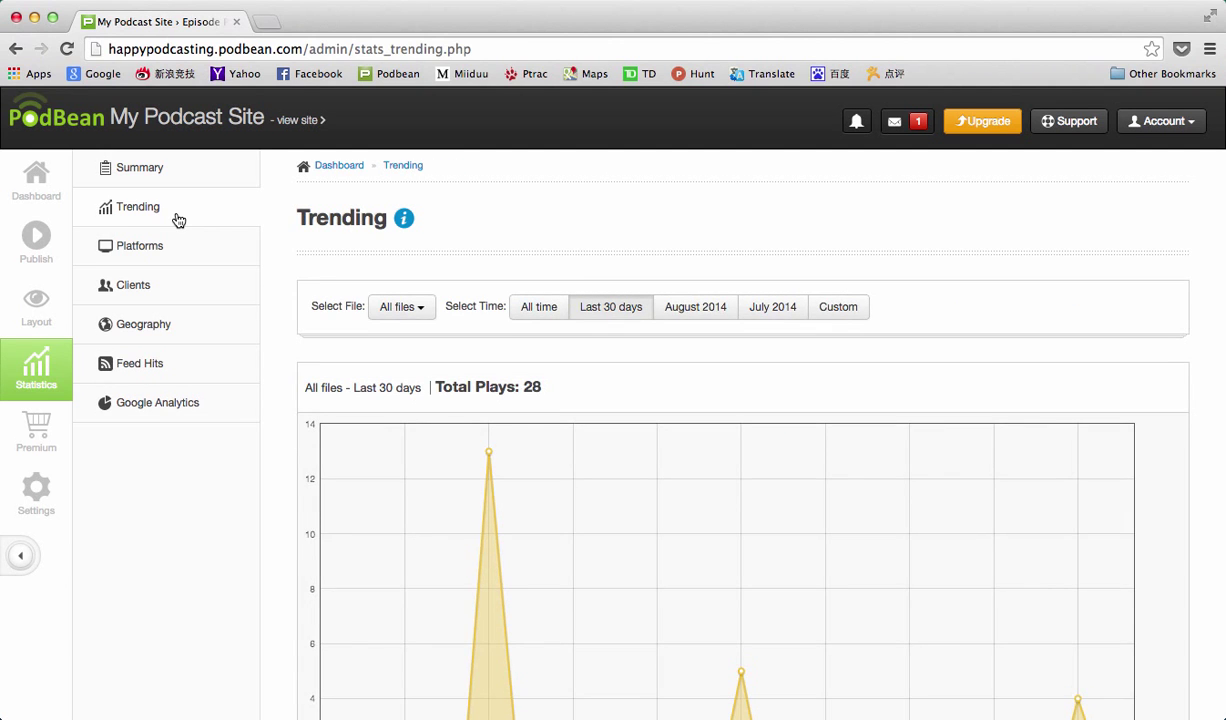
pyautogui.scroll(-5, 178, 220)
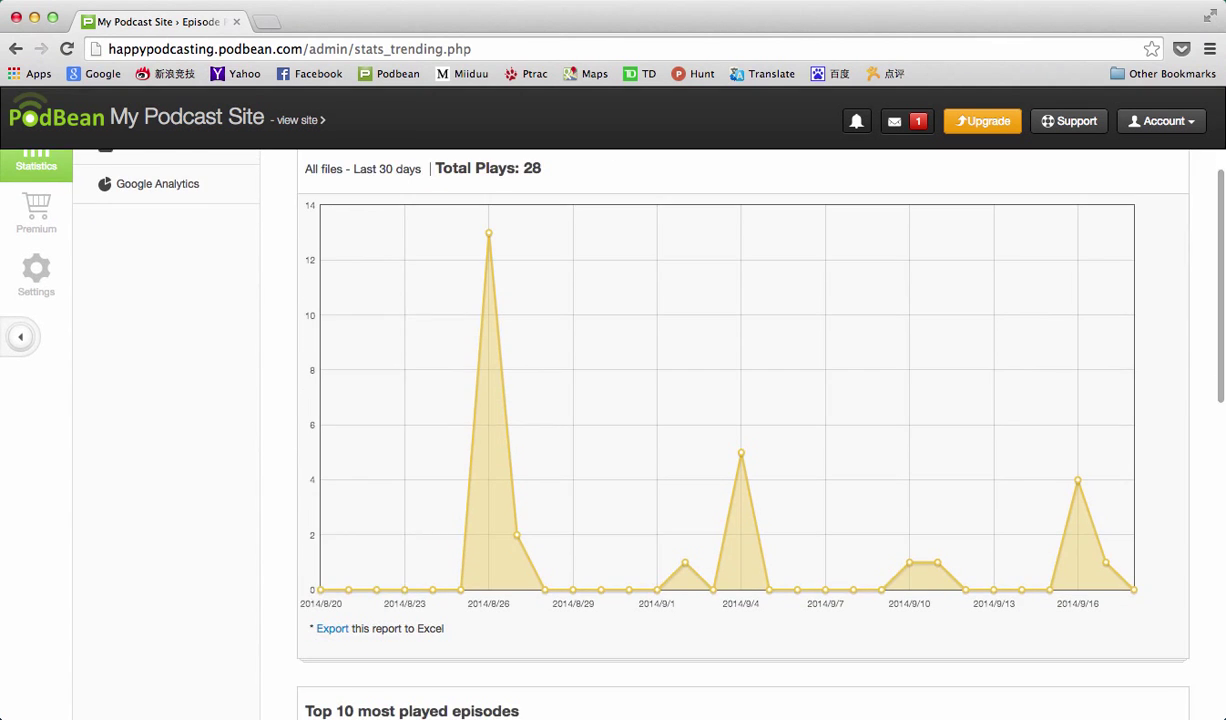
pyautogui.scroll(-2, 640, 420)
pyautogui.scroll(1, 640, 420)
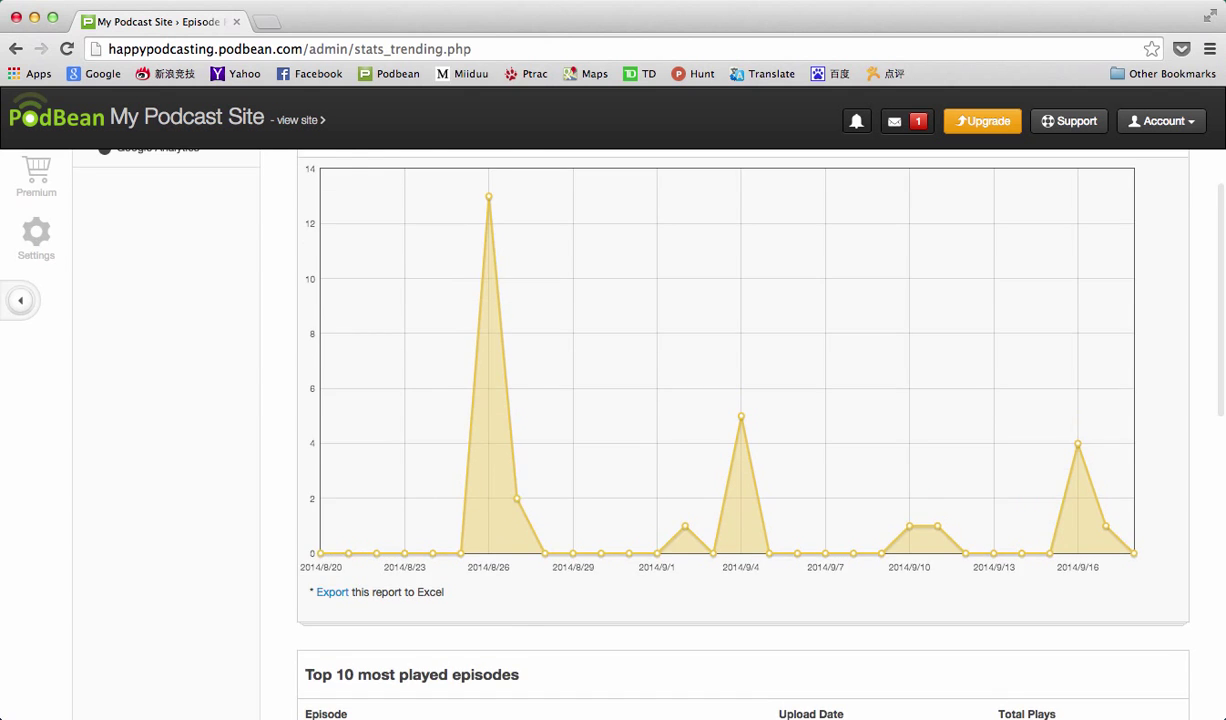
pyautogui.scroll(1, 640, 420)
pyautogui.scroll(-1, 640, 420)
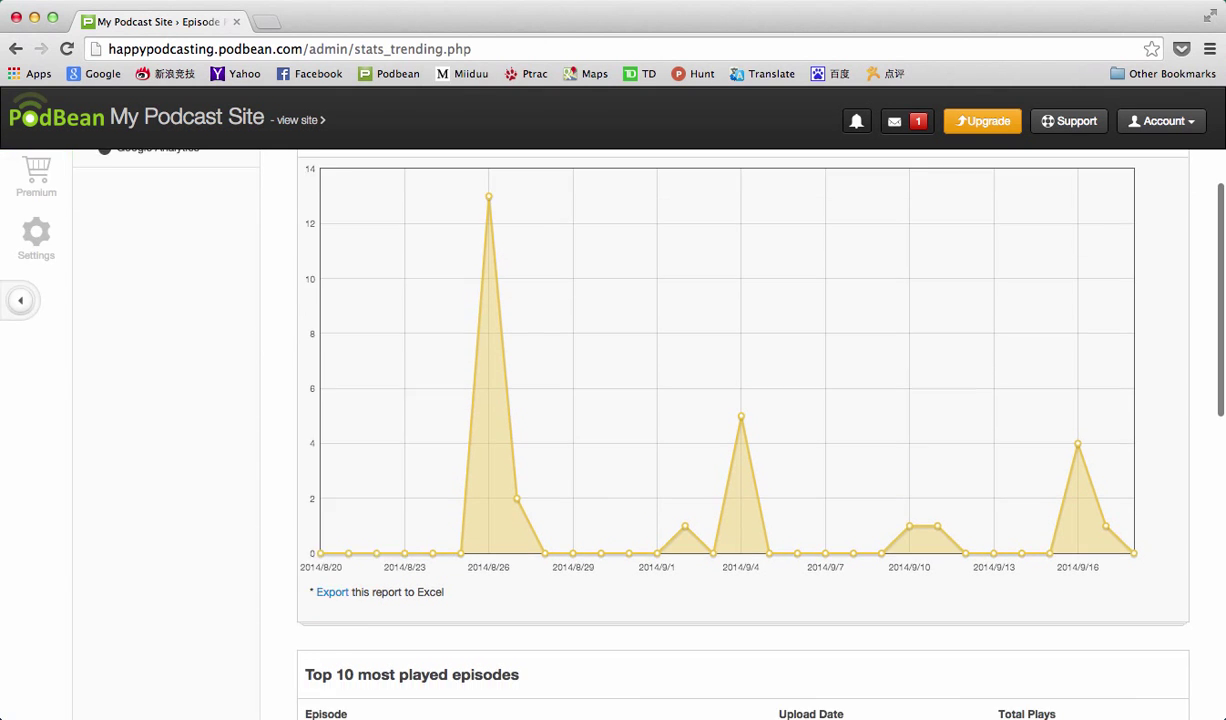
pyautogui.scroll(3, 640, 420)
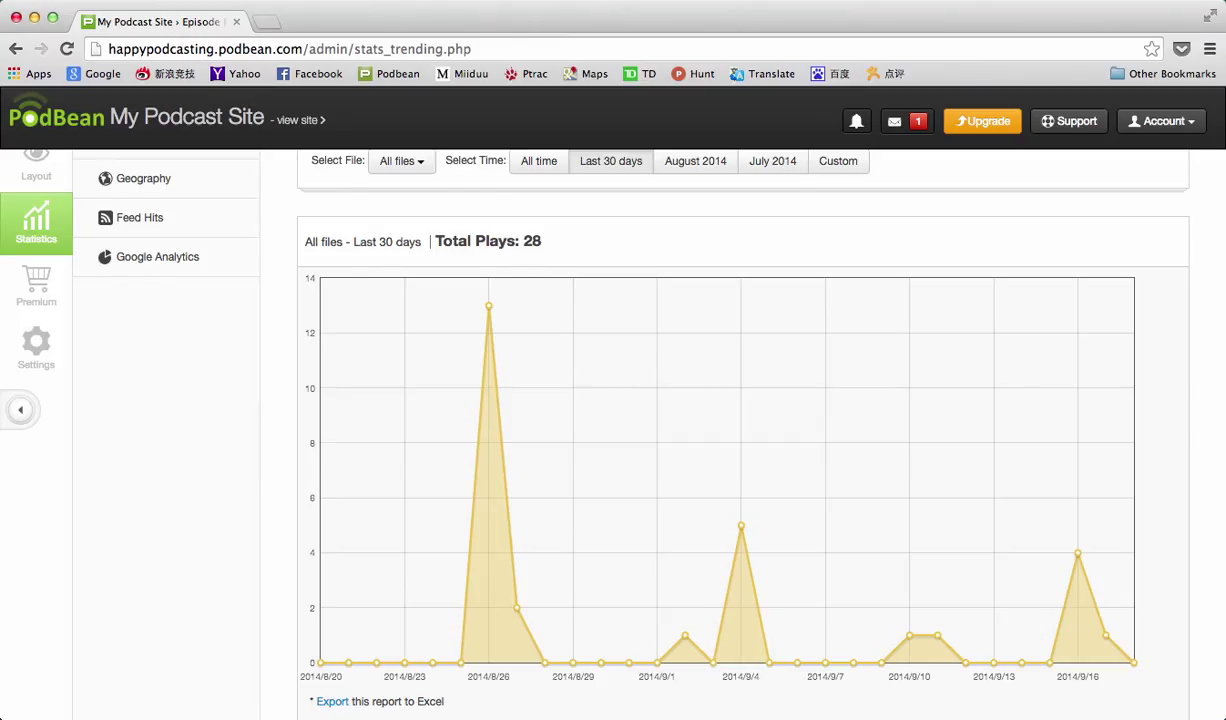
pyautogui.scroll(3, 640, 420)
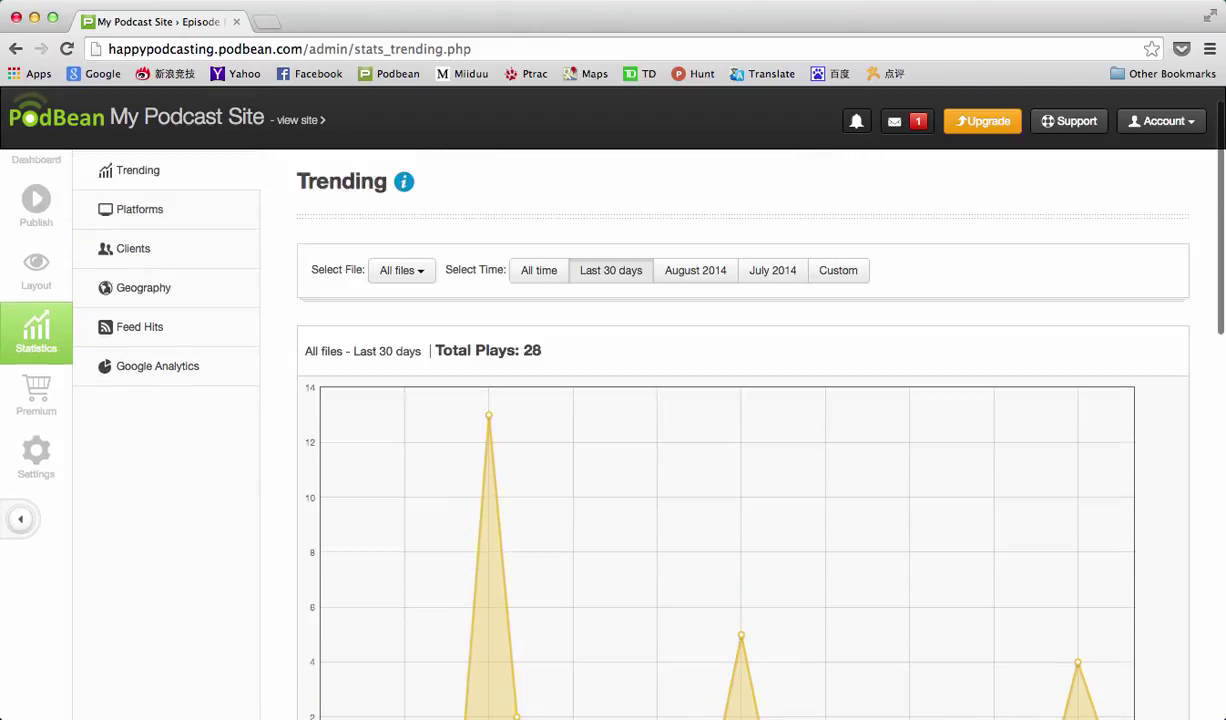
pyautogui.scroll(-2, 640, 420)
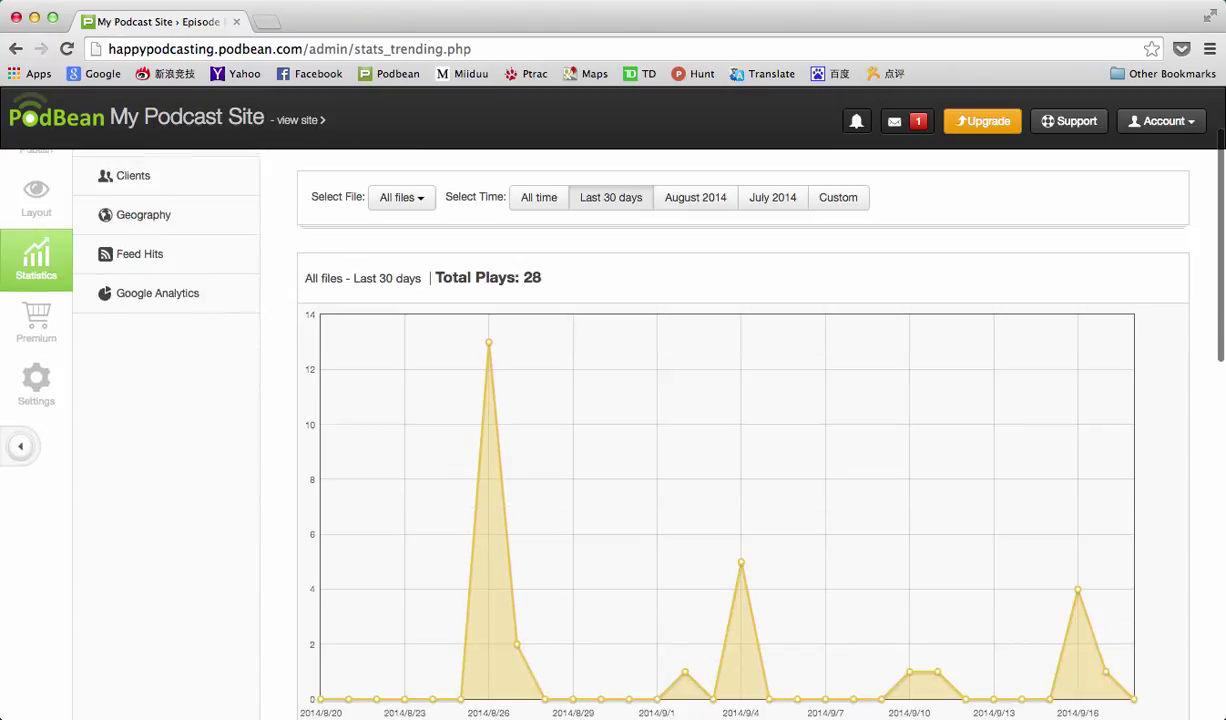
pyautogui.scroll(3, 640, 420)
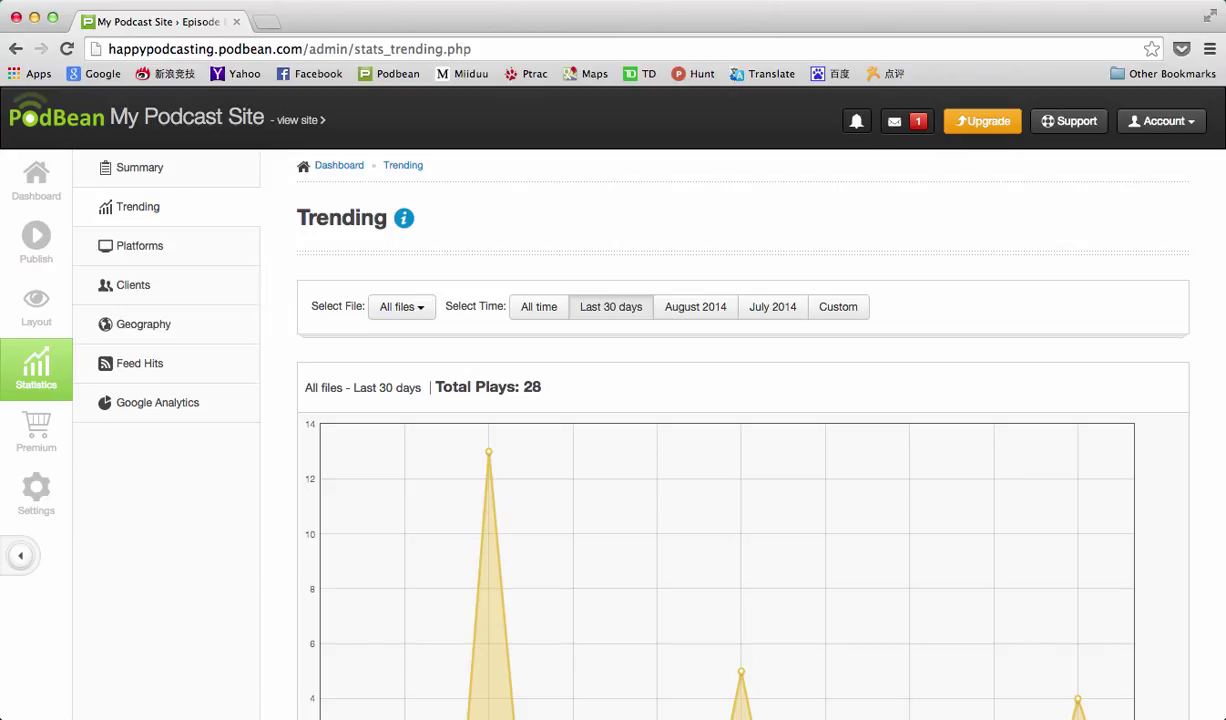
pyautogui.scroll(-3, 640, 420)
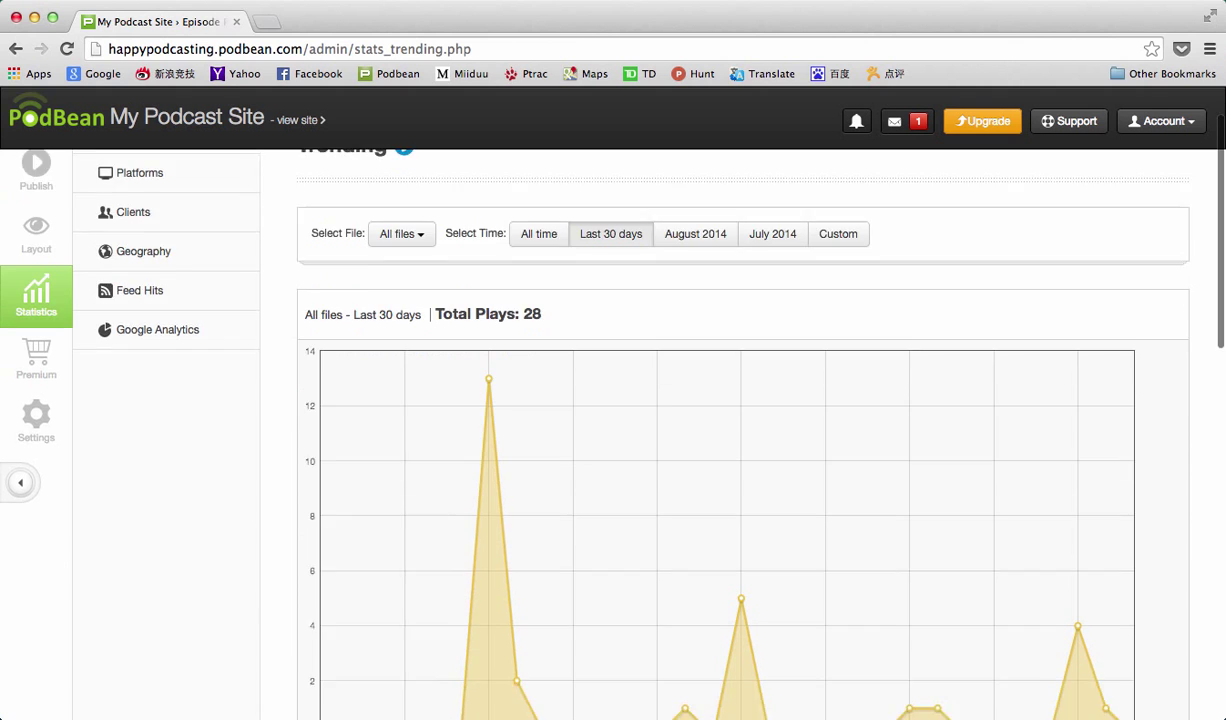
pyautogui.scroll(3, 640, 420)
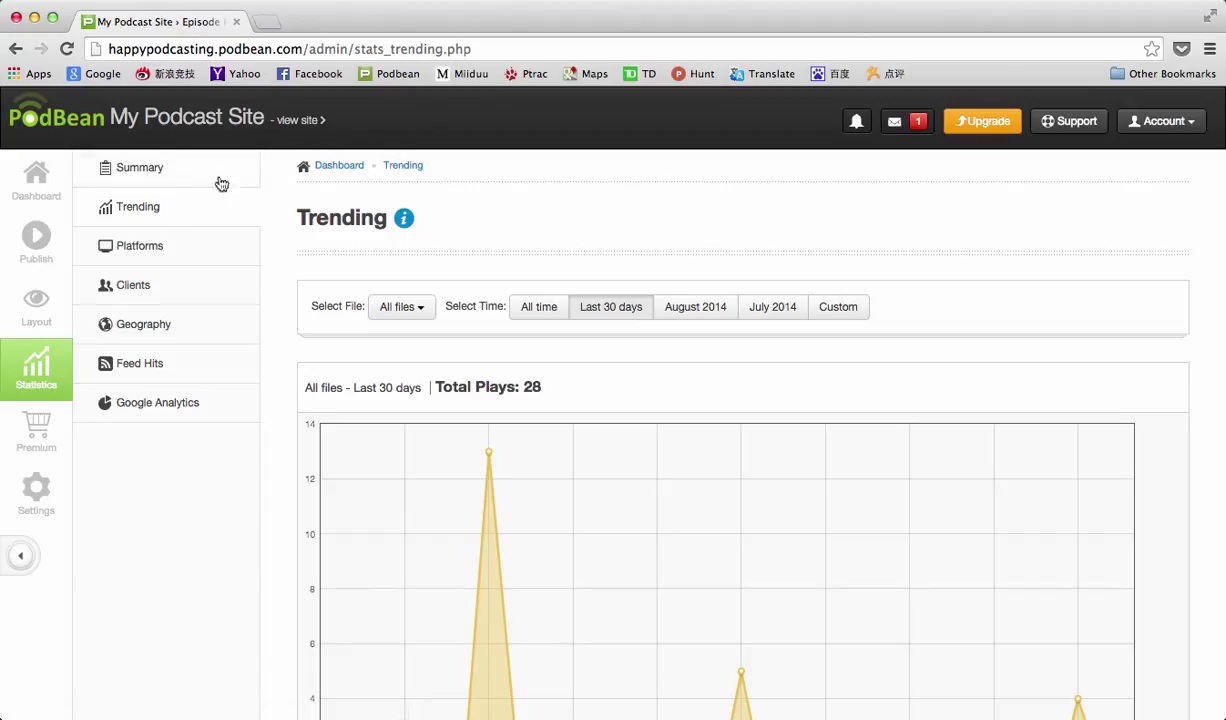
pyautogui.click(183, 174)
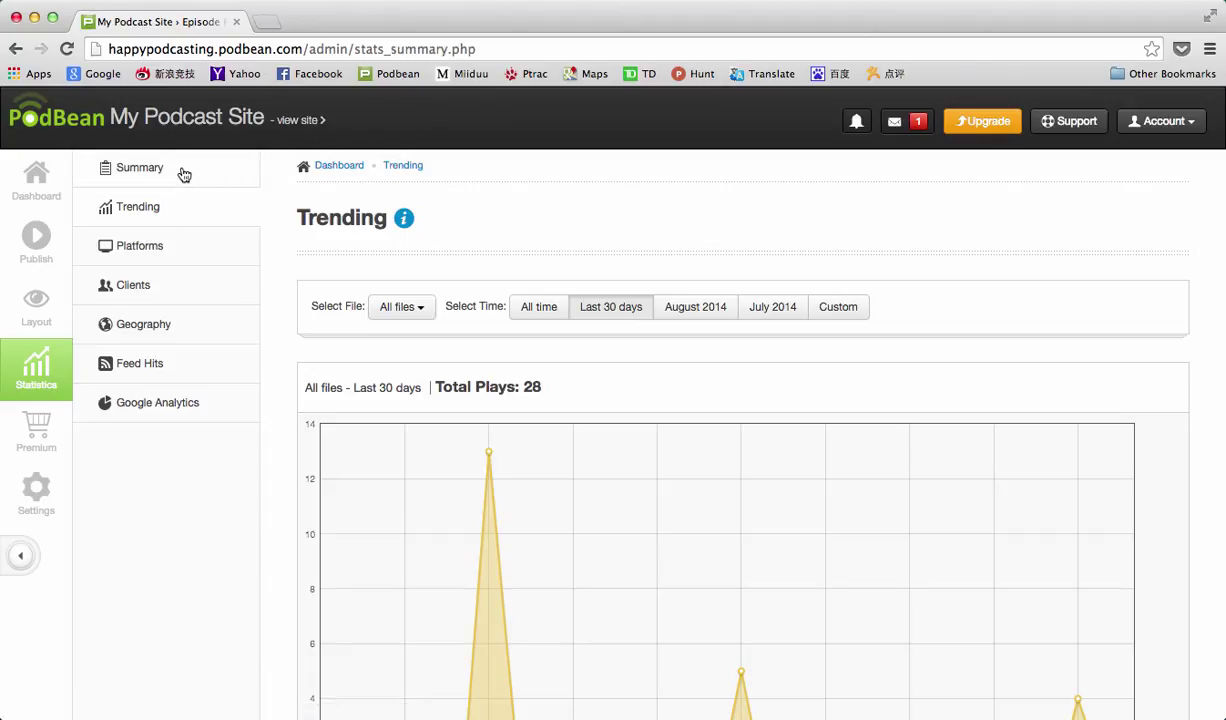